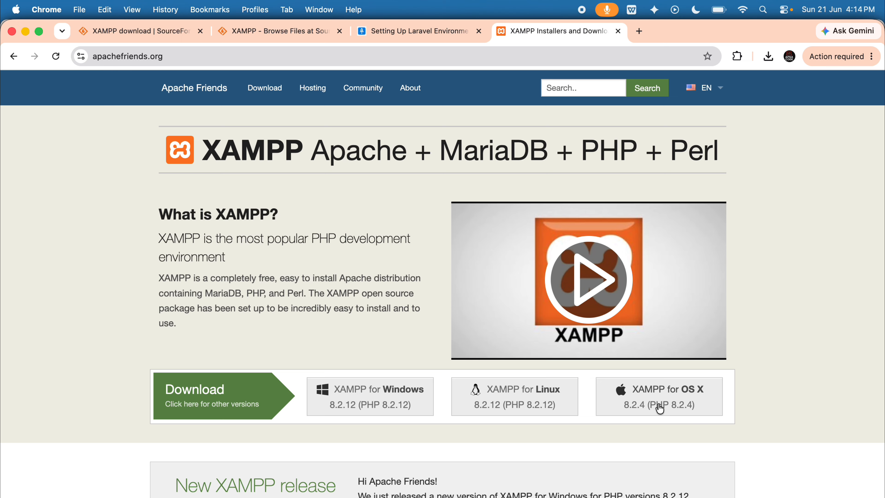
# Download the XAMPP for OS X 8.2.4 installer from the Apache Friends site and open the downloaded file.
pyautogui.moveTo(659, 407)
pyautogui.mouseDown()
pyautogui.moveTo(627, 409)
pyautogui.moveTo(688, 413)
pyautogui.moveTo(655, 415)
pyautogui.mouseUp()
pyautogui.click(642, 401)
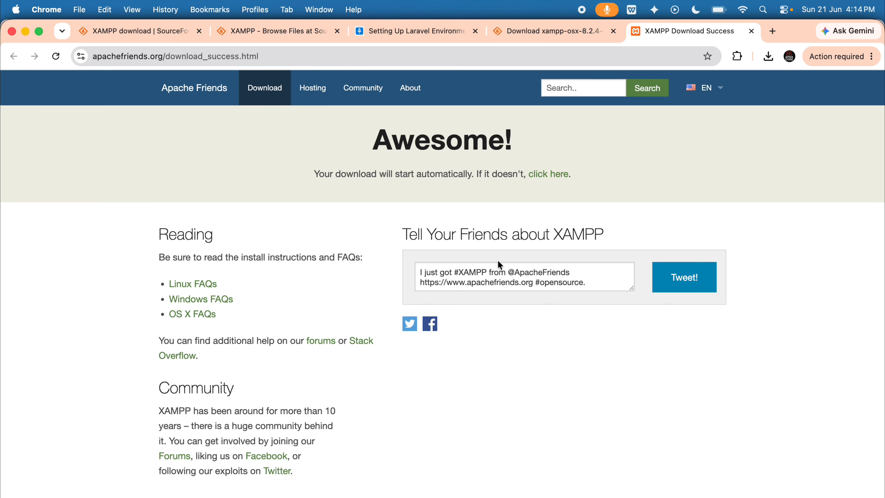
pyautogui.click(545, 174)
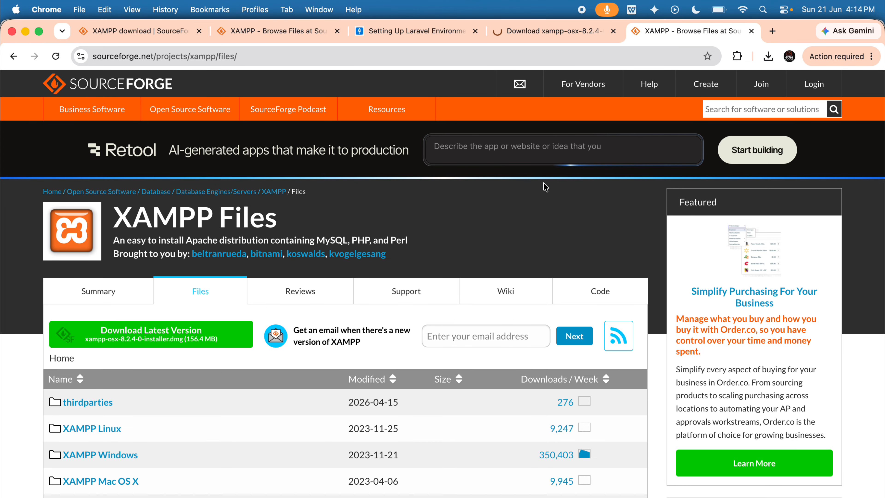
pyautogui.moveTo(664, 82)
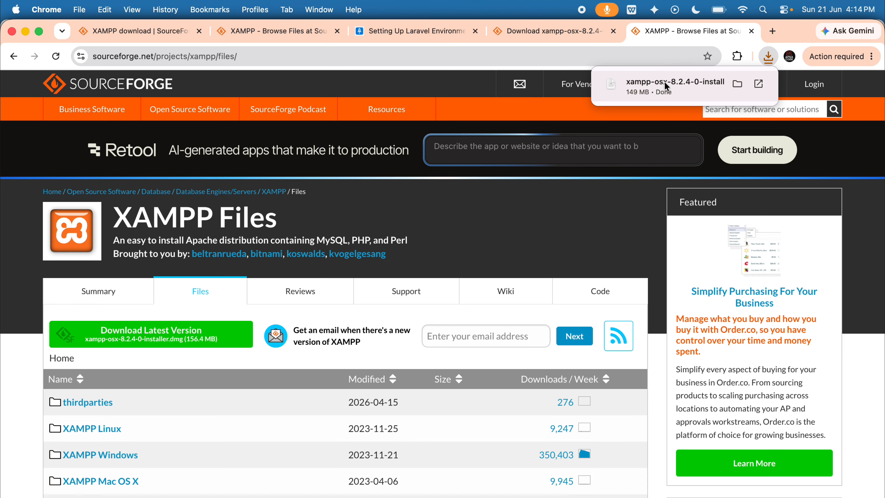
pyautogui.click(664, 82)
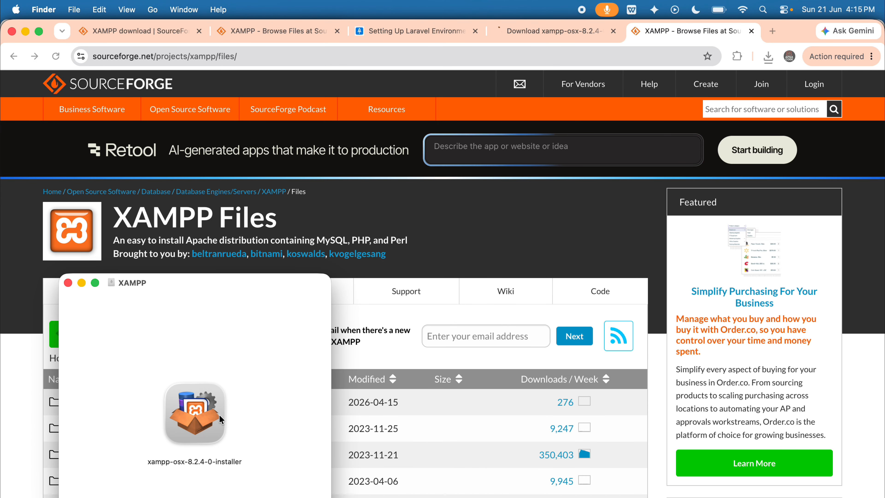
# Try to launch xampp-osx-8.2.4-0-installer from the XAMPP disk image and dismiss the security warning.
pyautogui.click(197, 425)
pyautogui.doubleClick(196, 425)
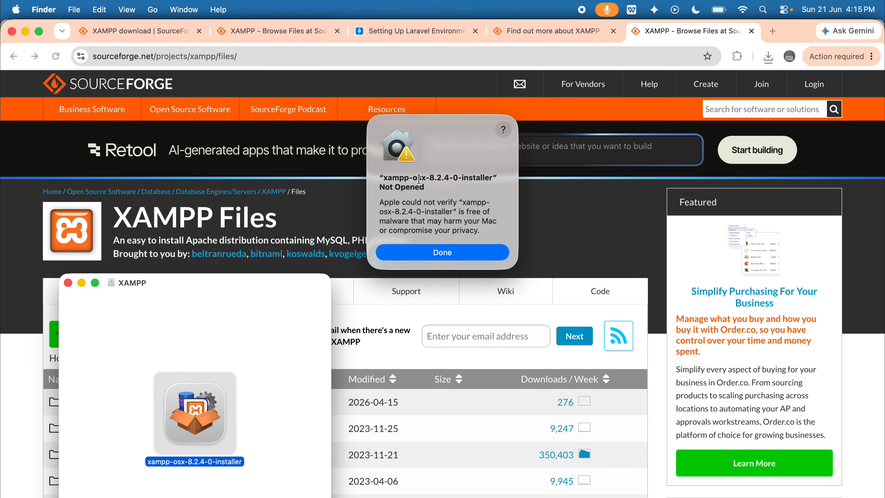
pyautogui.moveTo(382, 178); pyautogui.dragTo(429, 178)
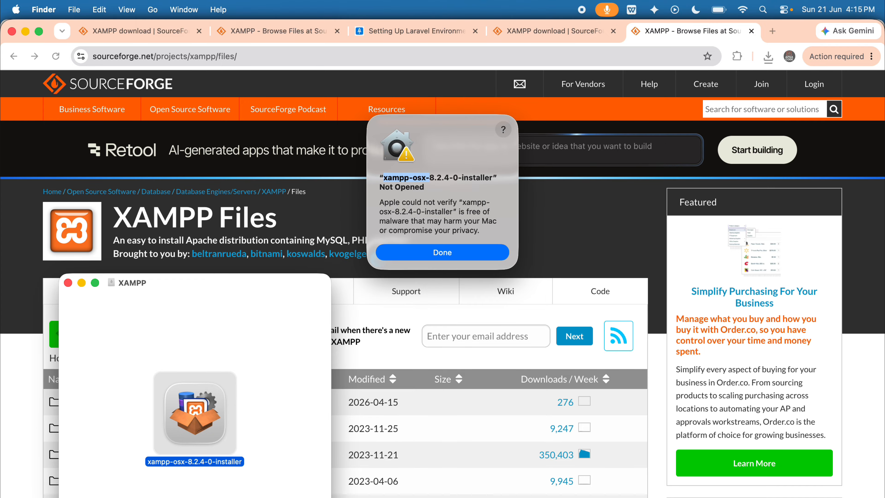
pyautogui.click(448, 251)
# Switch to System Settings, search for "priva" and bring up the Security section of Privacy & Security.
pyautogui.click(501, 497)
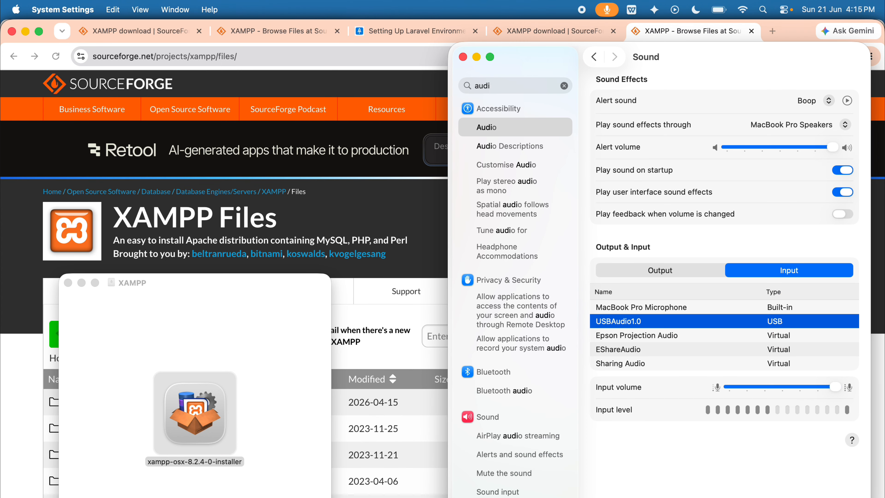
pyautogui.click(499, 87)
pyautogui.press('BackSpace')
pyautogui.press('BackSpace')
pyautogui.press('BackSpace')
pyautogui.press('BackSpace')
pyautogui.write('priva')
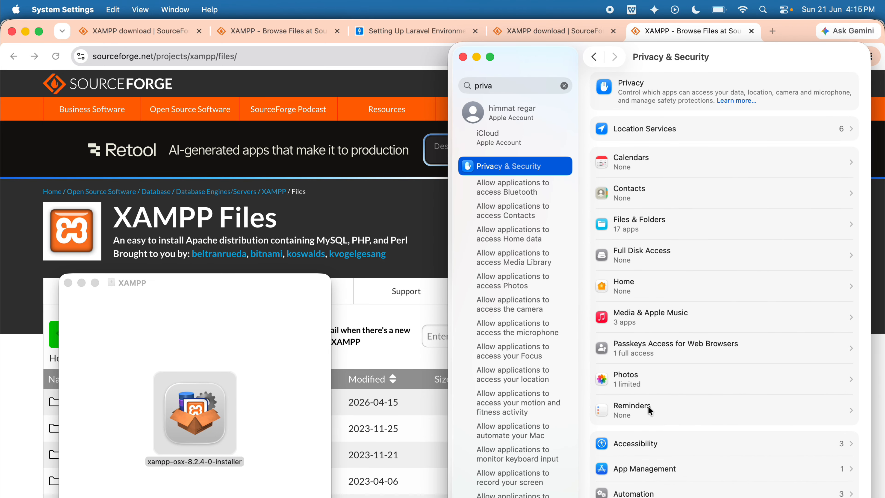
pyautogui.scroll(-10, 648, 406)
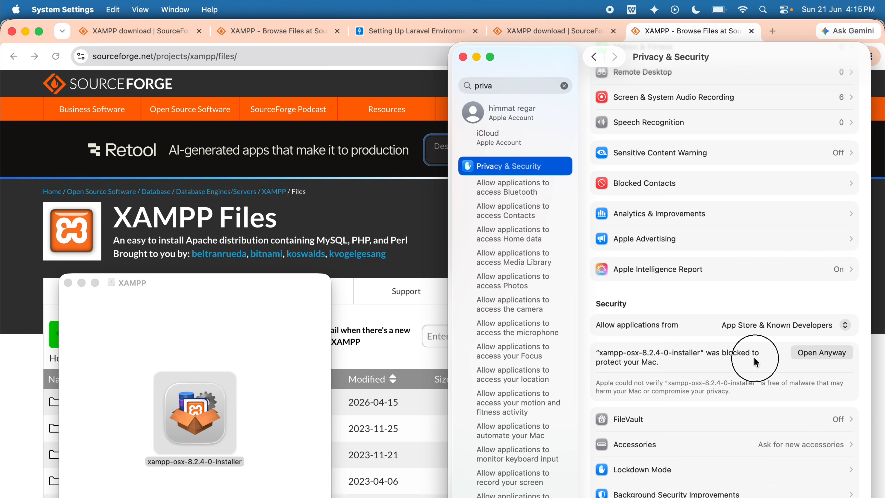
# Allow the blocked XAMPP installer to open anyway and authorise it with the account password.
pyautogui.click(820, 352)
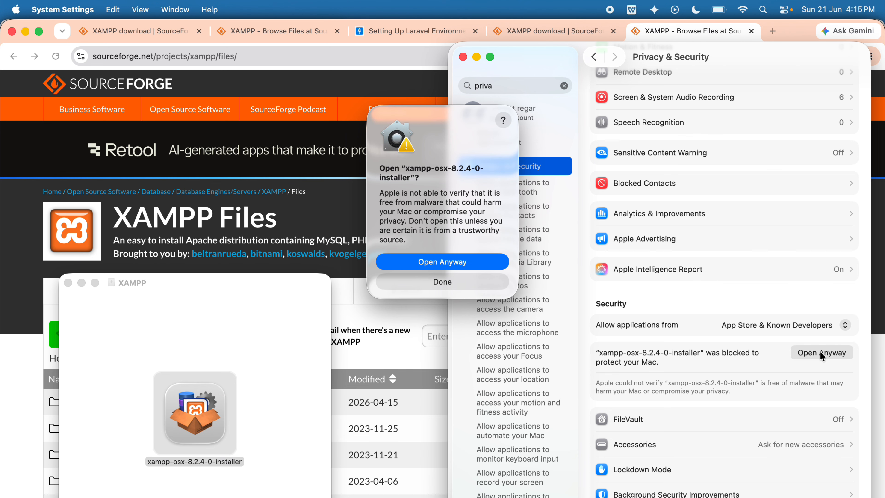
pyautogui.click(439, 271)
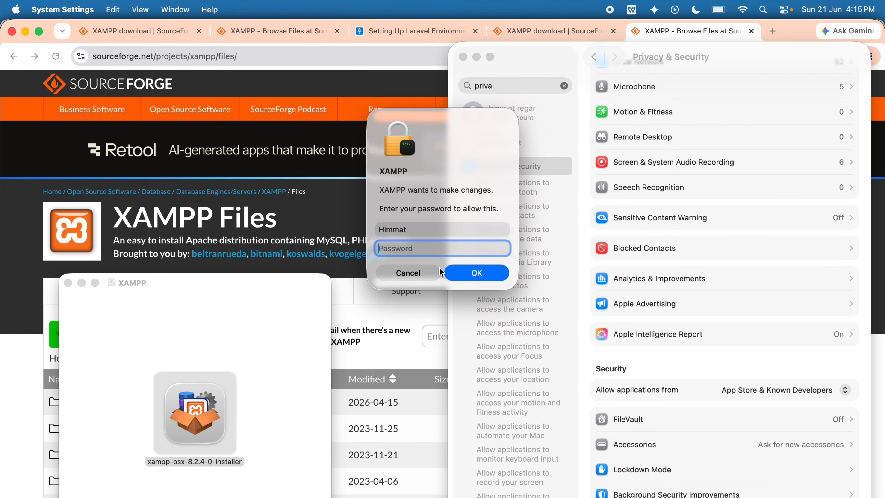
pyautogui.write('••')
pyautogui.press('Return')
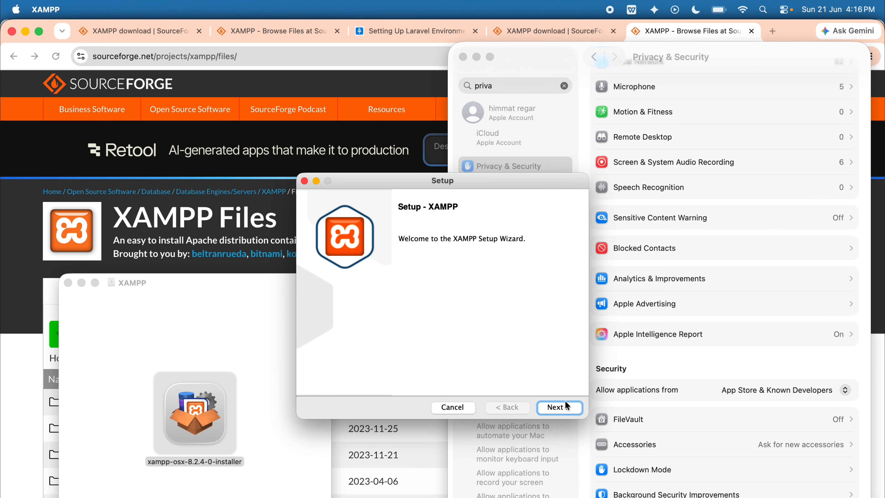
# Go through the XAMPP setup wizard to install the files and continue once unpacking is complete.
pyautogui.click(564, 406)
pyautogui.click(564, 406)
pyautogui.click(565, 405)
pyautogui.click(564, 406)
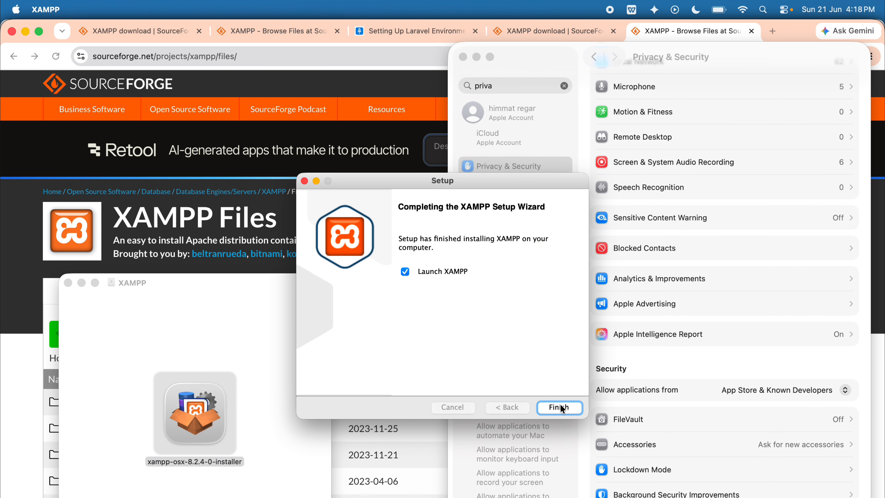
pyautogui.click(559, 406)
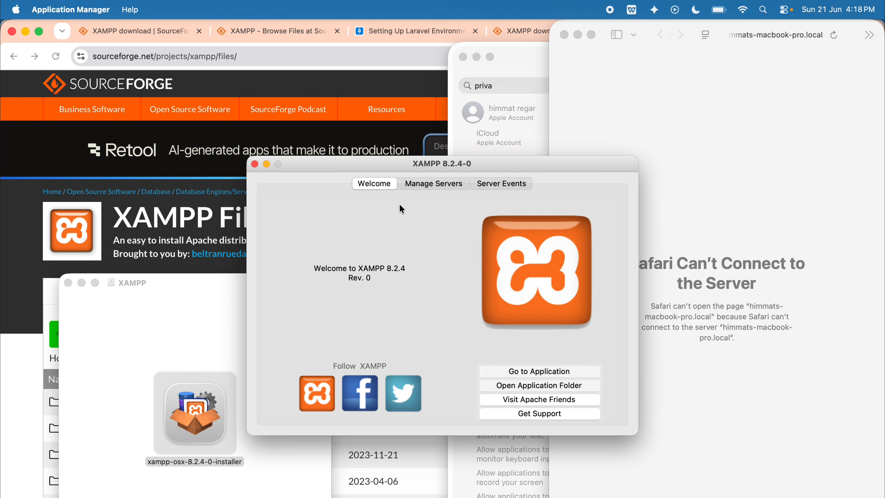
# Restart all XAMPP servers and try to go to the application, ignoring the servers-not-running prompt.
pyautogui.click(425, 184)
pyautogui.click(501, 405)
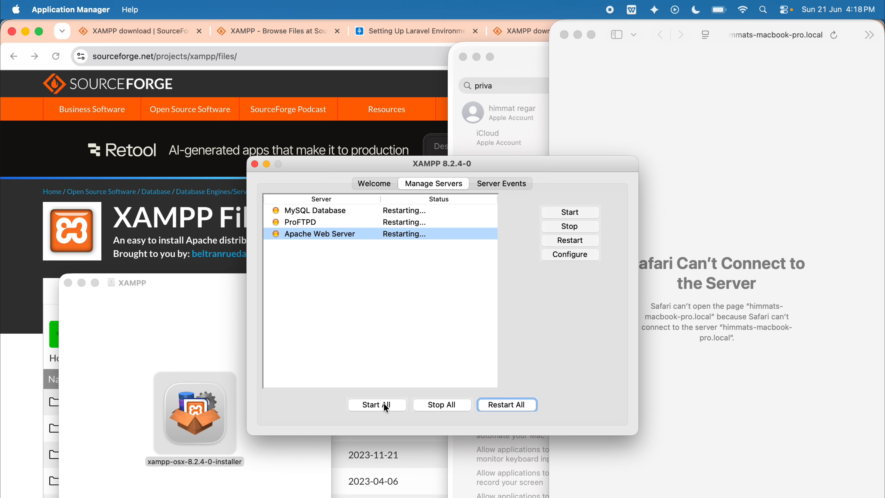
pyautogui.click(371, 185)
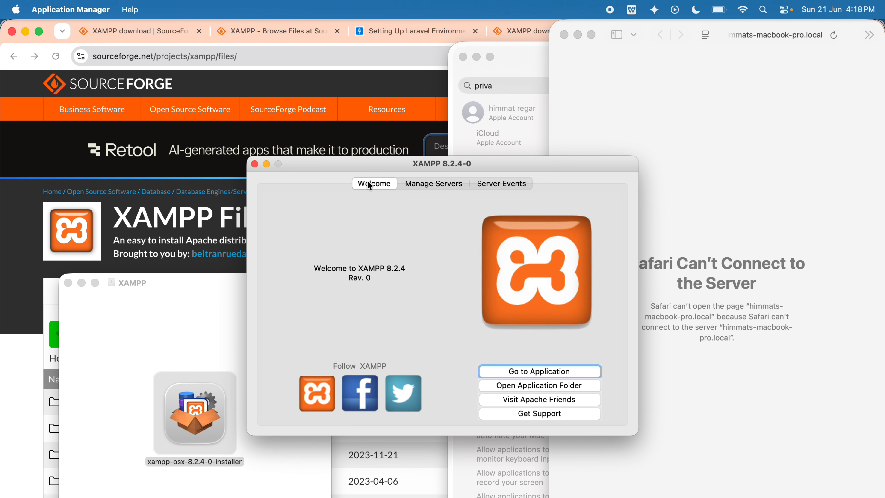
pyautogui.click(549, 372)
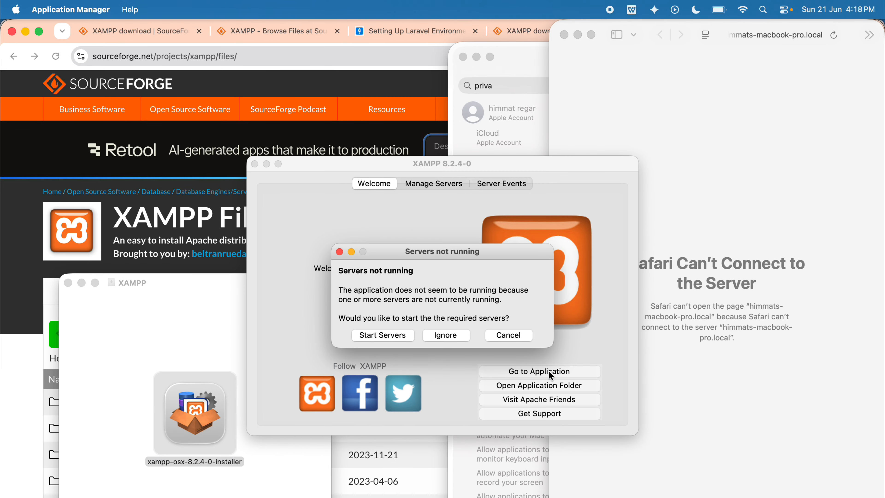
pyautogui.click(446, 336)
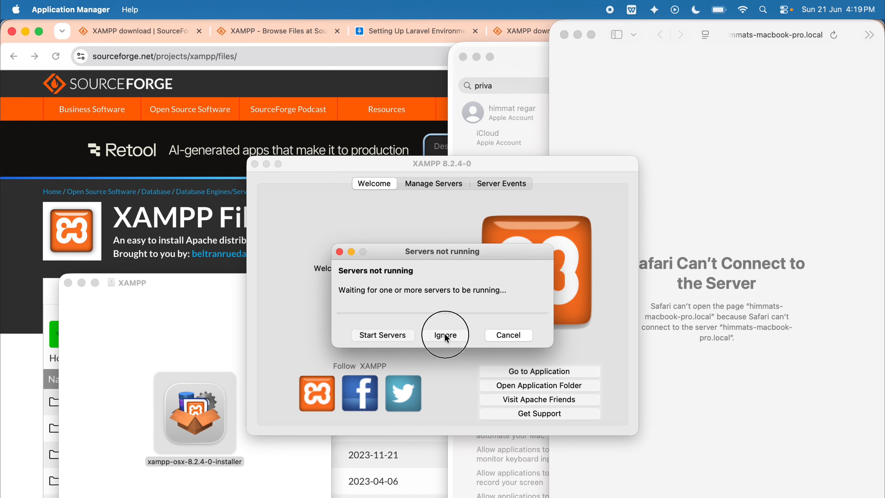
# Visit the Apache Friends site from the XAMPP manager and look through its home page.
pyautogui.click(553, 403)
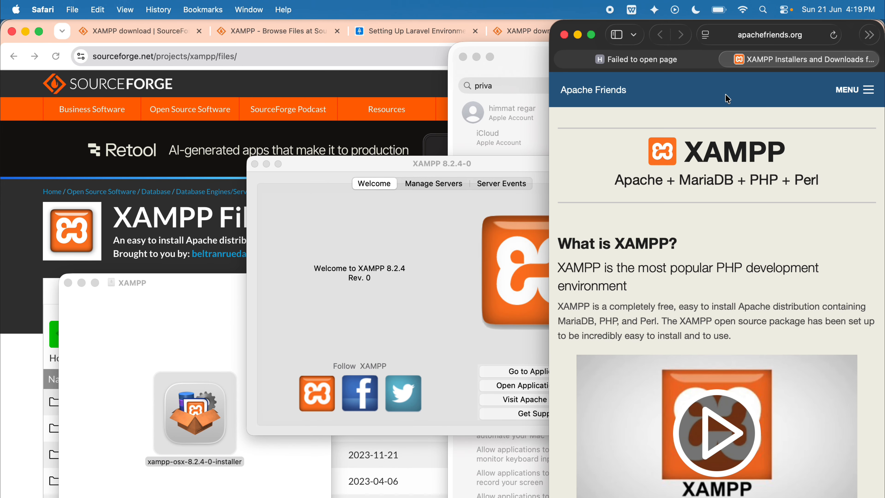
pyautogui.scroll(-3, 643, 415)
pyautogui.scroll(-15, 641, 411)
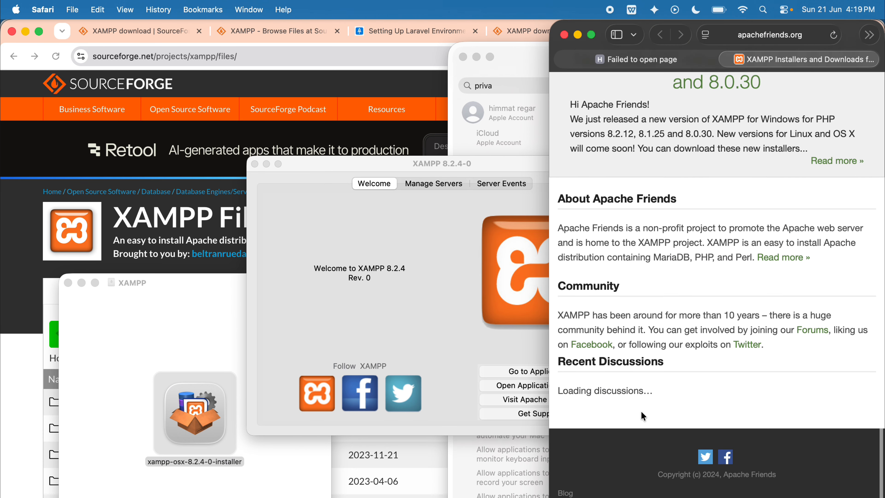
pyautogui.scroll(13, 641, 411)
pyautogui.scroll(-5, 640, 411)
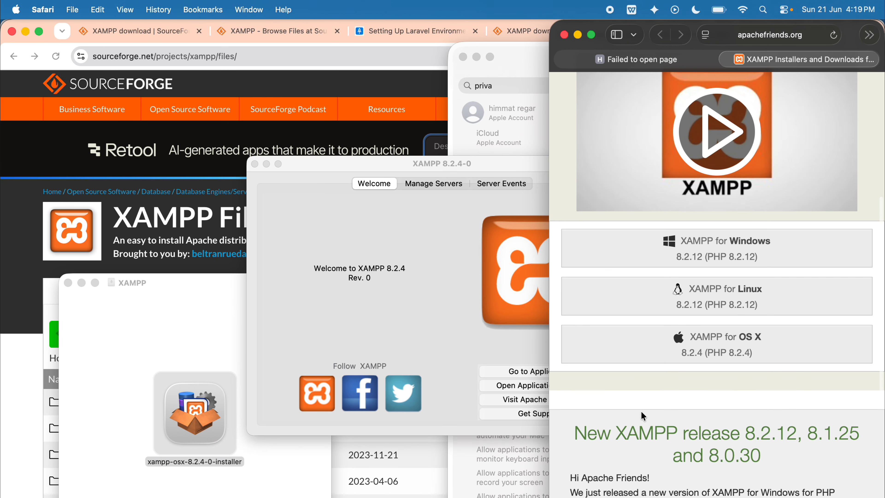
pyautogui.scroll(-9, 650, 391)
pyautogui.scroll(15, 650, 391)
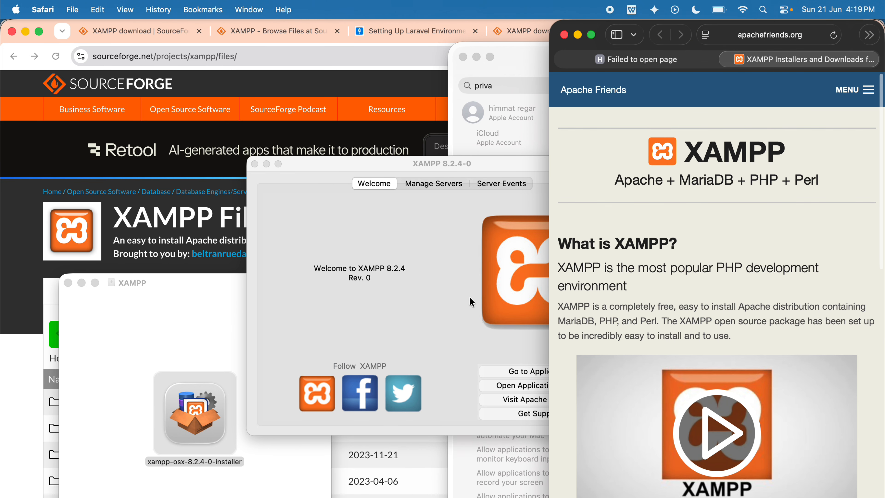
# Return to the XAMPP manager and check the server events log and the status of each server.
pyautogui.click(463, 291)
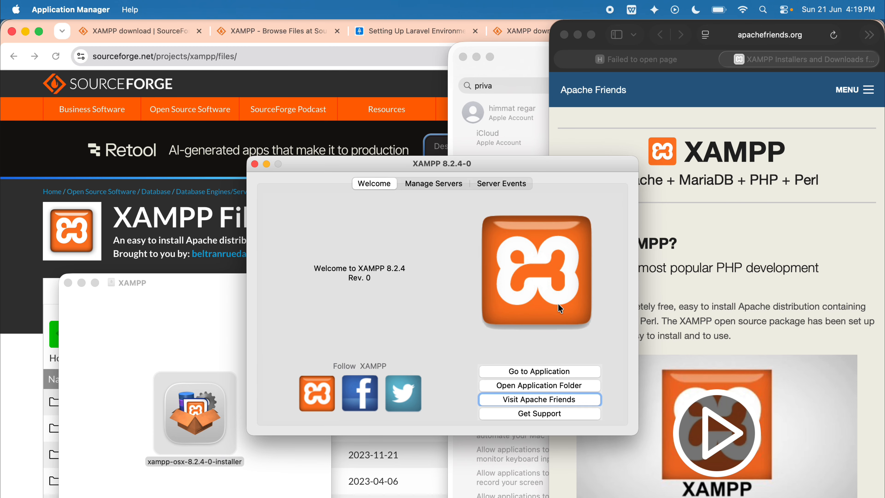
pyautogui.click(467, 184)
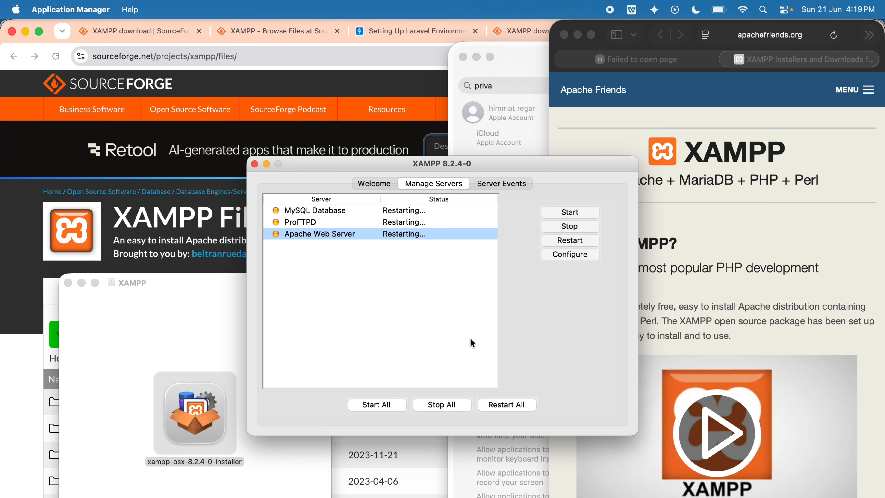
pyautogui.click(504, 184)
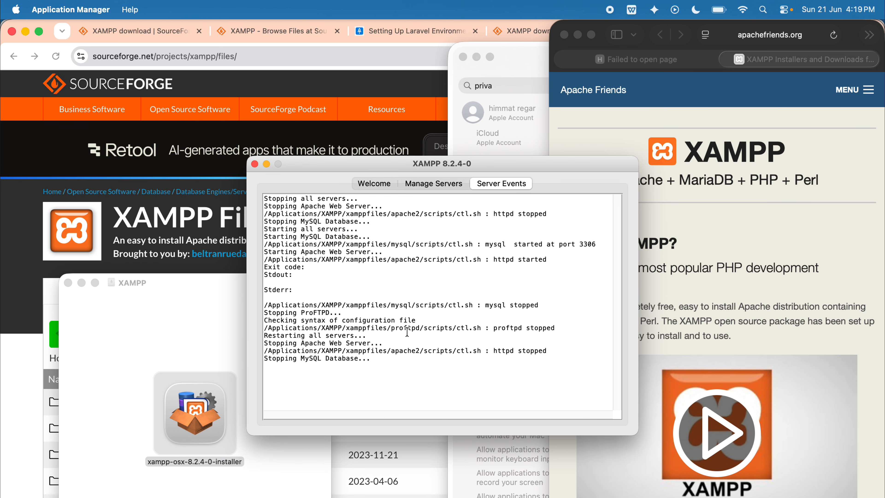
pyautogui.moveTo(358, 362); pyautogui.dragTo(256, 223)
pyautogui.click(447, 183)
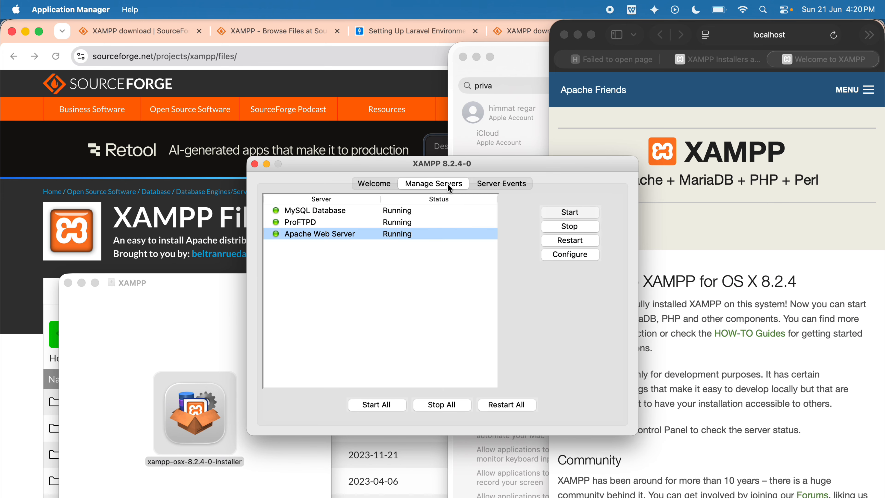
# Go to the XAMPP application from the manager and load its address, localhost:85/dashboard/, in a new Chrome tab.
pyautogui.click(377, 187)
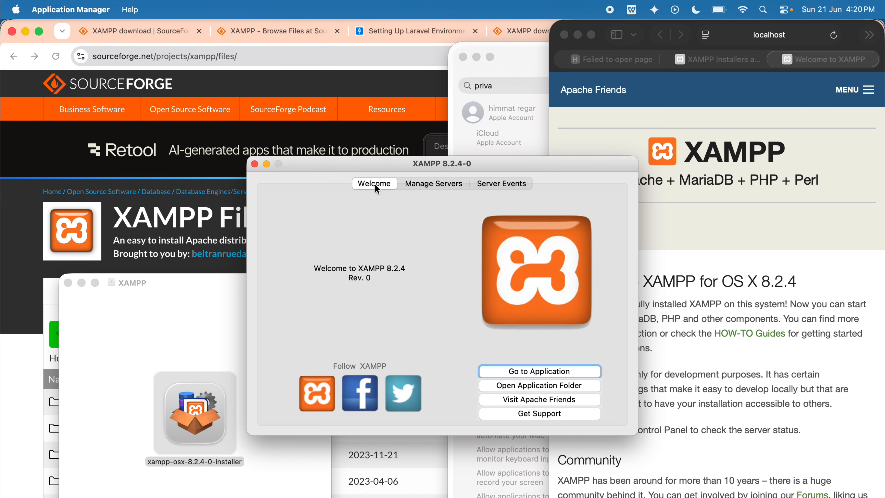
pyautogui.click(526, 370)
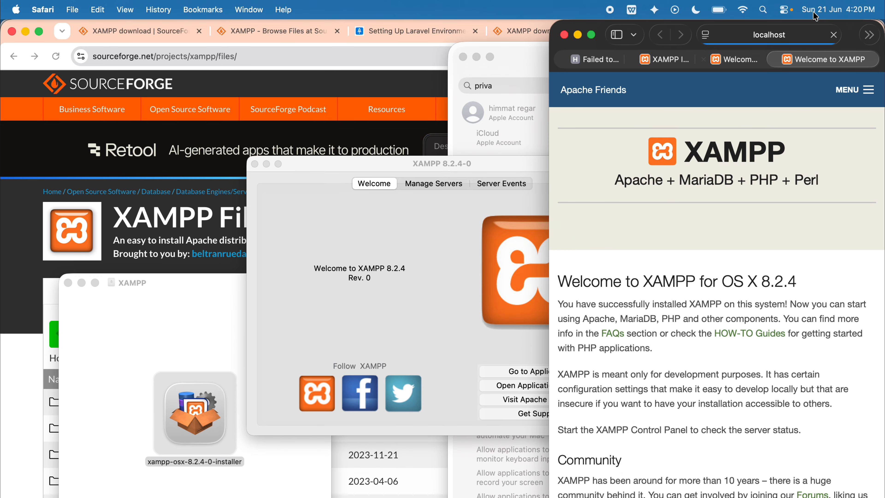
pyautogui.click(788, 33)
pyautogui.press('super+c')
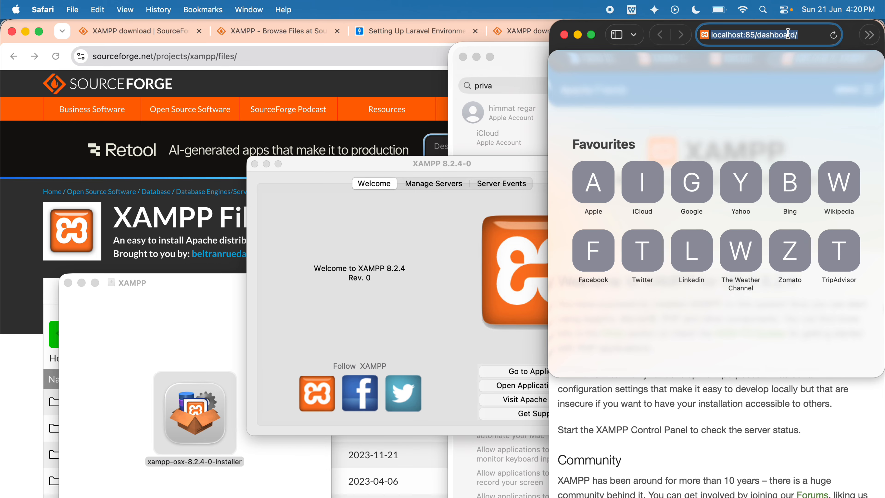
pyautogui.click(324, 60)
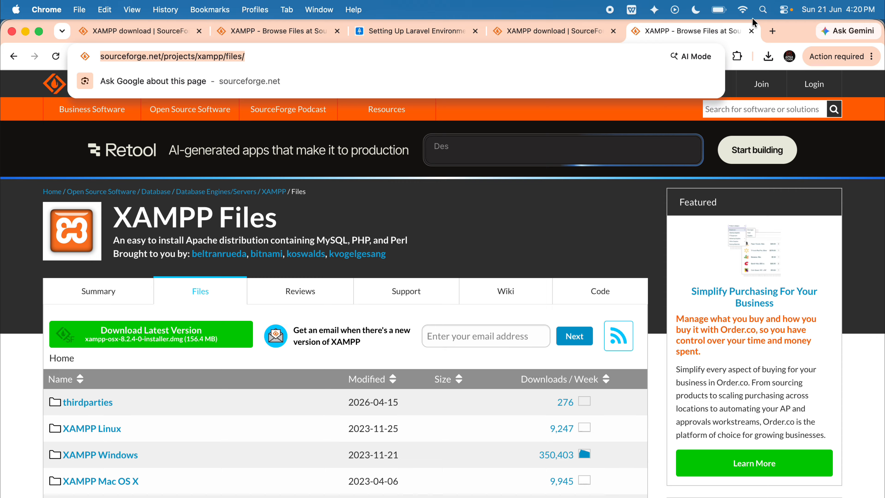
pyautogui.press('super+t')
pyautogui.press('super+v')
pyautogui.press('Return')
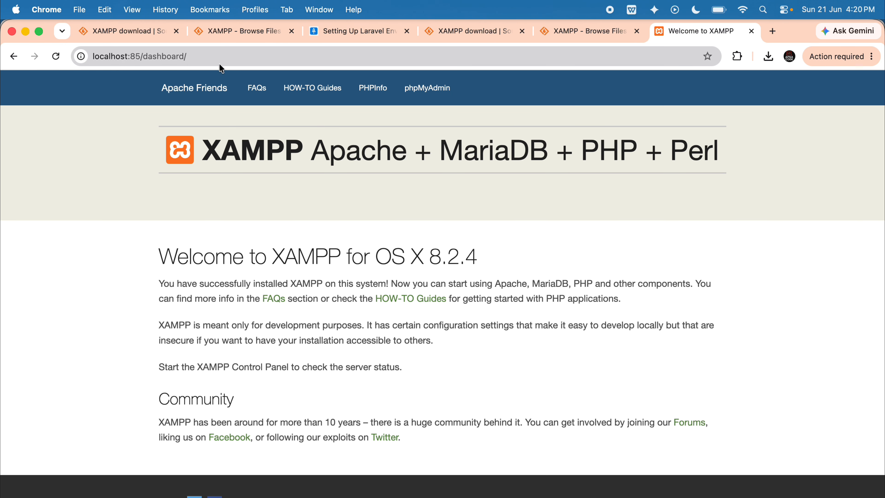
# Examine the port number in the XAMPP dashboard's address and open phpMyAdmin from the dashboard.
pyautogui.click(137, 56)
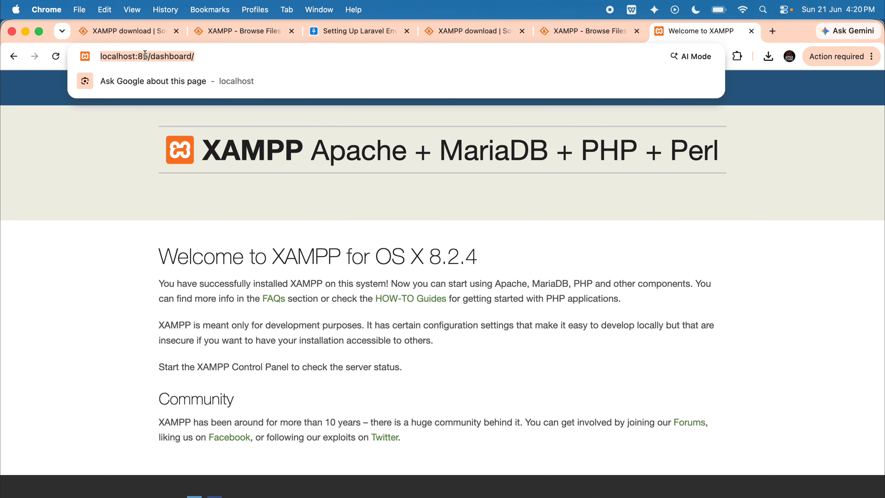
pyautogui.click(136, 56)
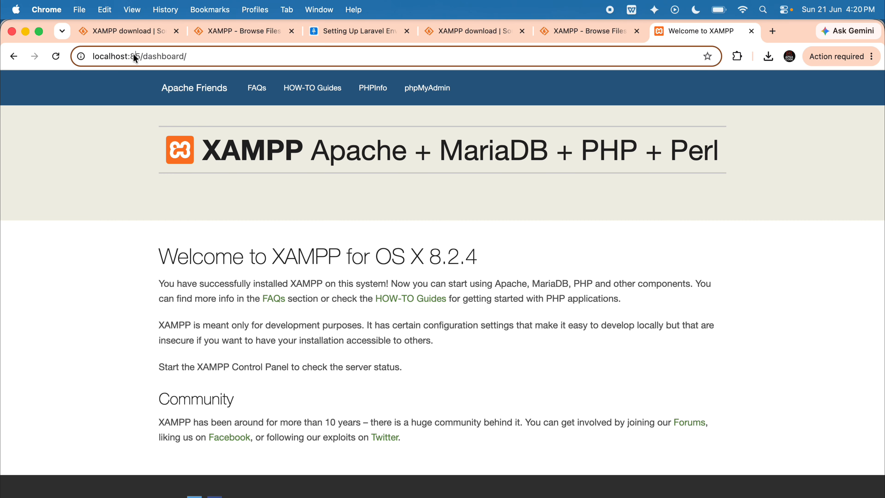
pyautogui.doubleClick(137, 55)
pyautogui.doubleClick(223, 150)
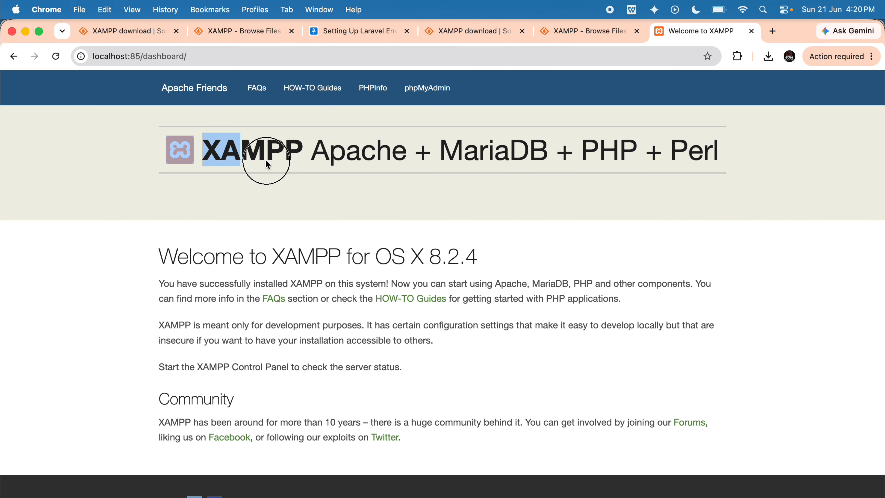
pyautogui.moveTo(266, 161); pyautogui.dragTo(442, 496)
pyautogui.click(427, 87)
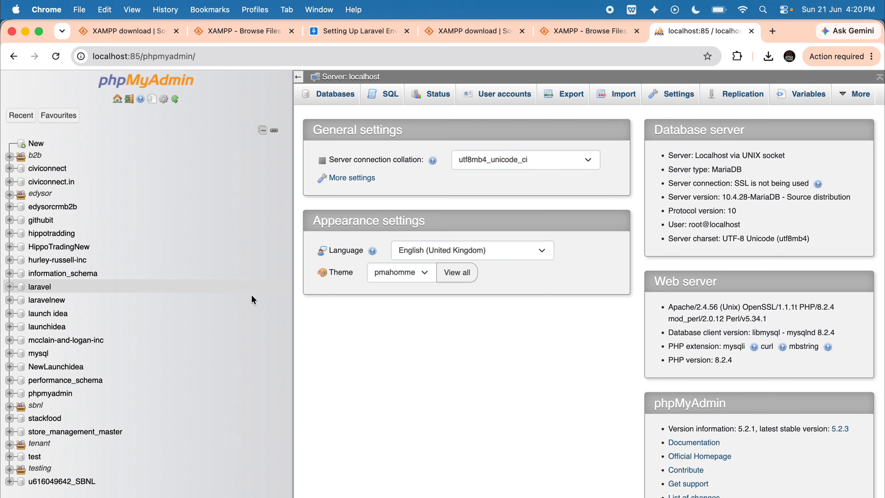
# Examine the full list of databases in phpMyAdmin's navigation tree.
pyautogui.moveTo(104, 487); pyautogui.dragTo(56, 132)
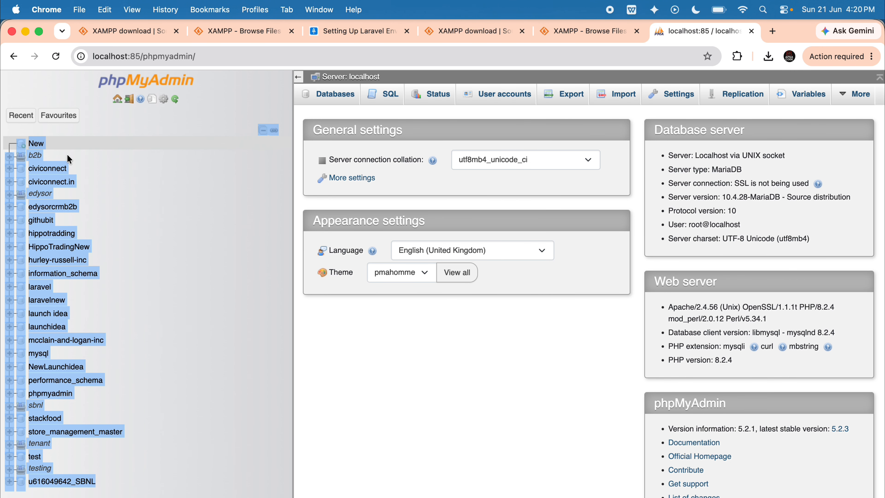
pyautogui.click(445, 449)
pyautogui.moveTo(213, 489); pyautogui.dragTo(18, 129)
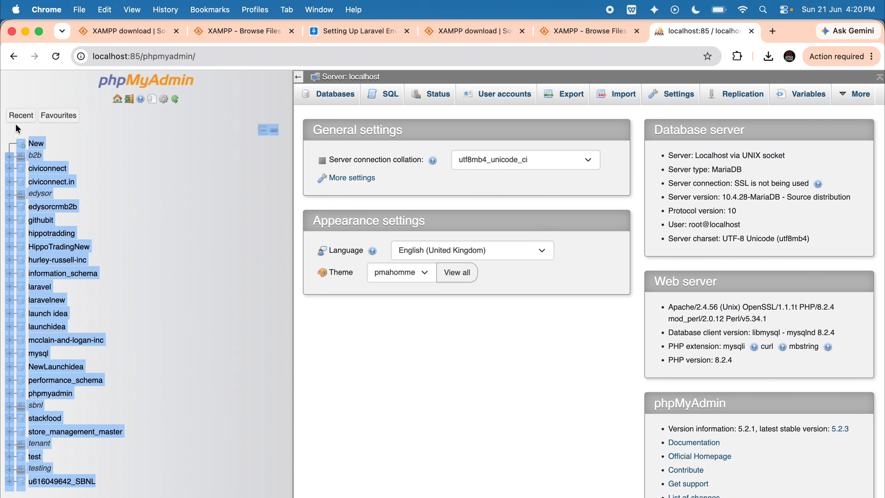
pyautogui.click(574, 38)
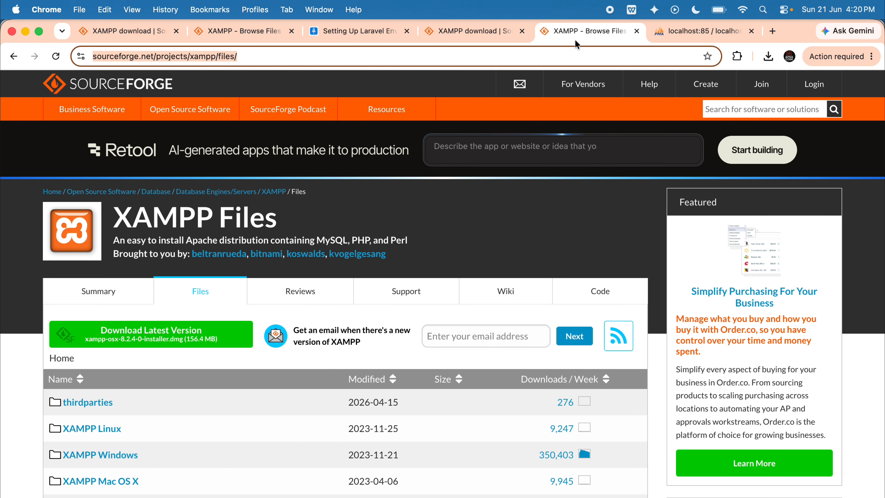
pyautogui.click(706, 31)
pyautogui.click(195, 250)
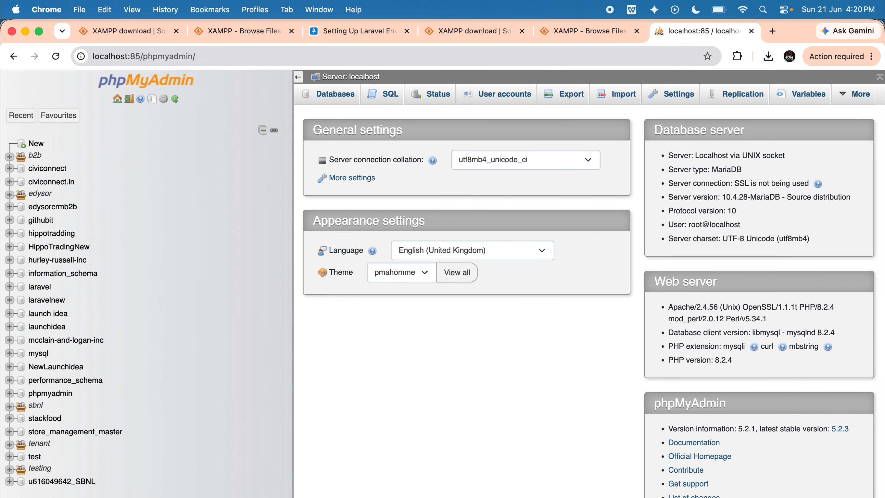
pyautogui.click(589, 38)
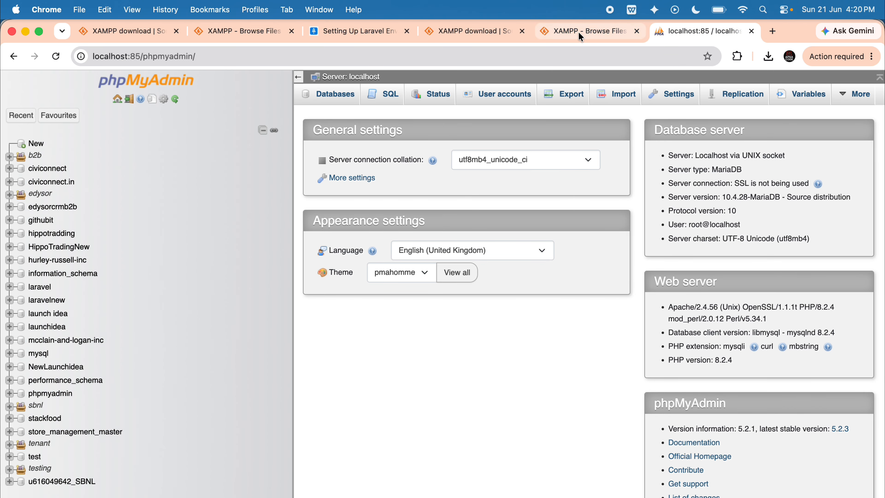
pyautogui.click(672, 38)
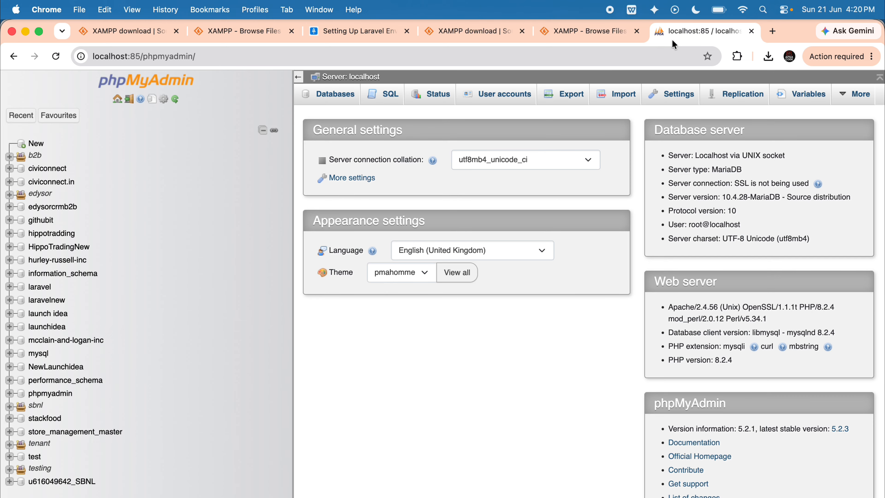
pyautogui.press('super+Tab')
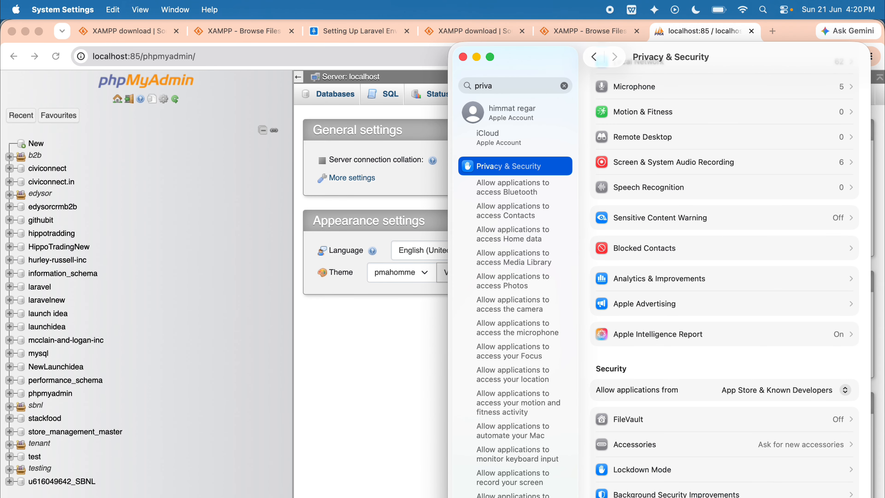
pyautogui.press('super+Tab')
# Search Google for "laravel install" and open the official Laravel 13.x Installation documentation.
pyautogui.click(444, 188)
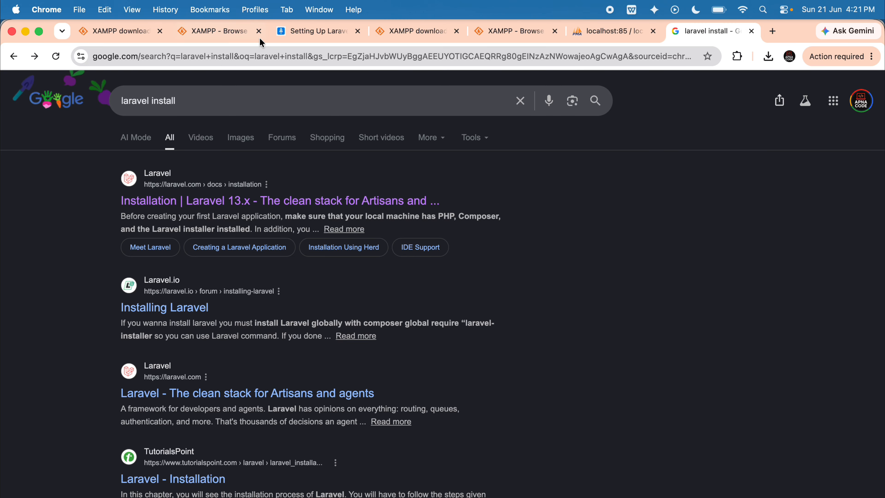
pyautogui.click(211, 100)
pyautogui.press('Return')
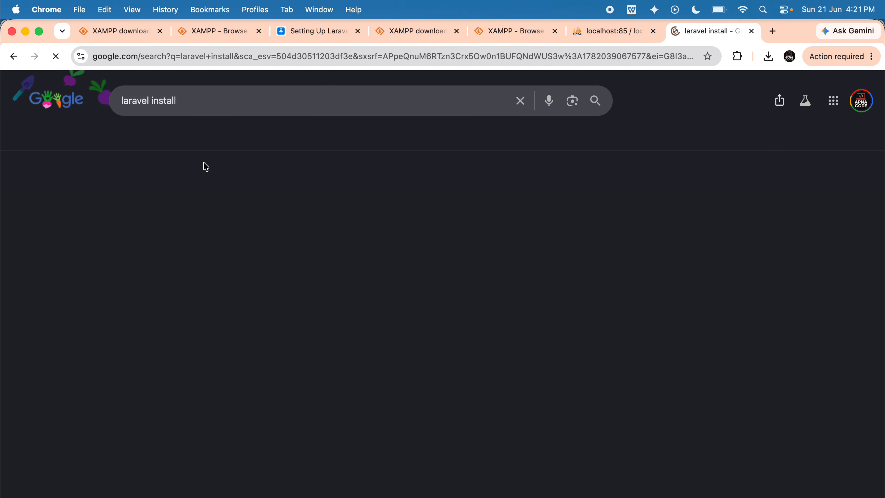
pyautogui.moveTo(109, 205)
pyautogui.mouseDown()
pyautogui.moveTo(255, 196)
pyautogui.moveTo(100, 198)
pyautogui.mouseUp()
pyautogui.click(195, 201)
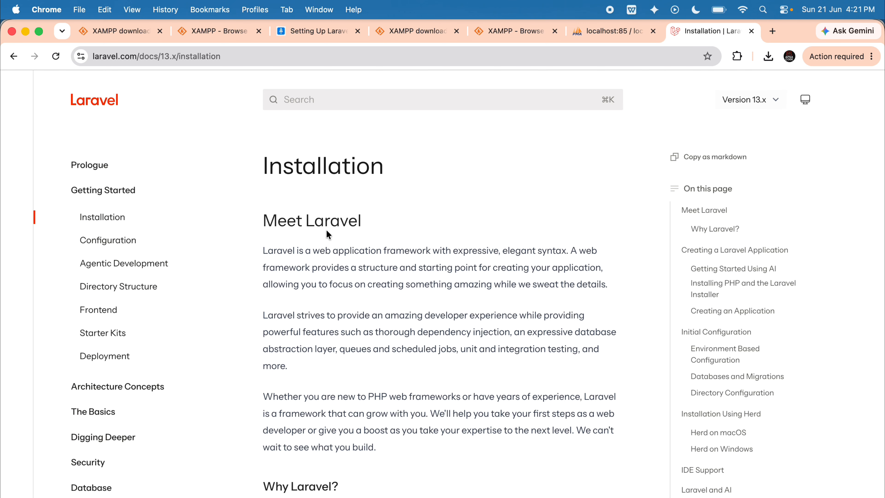
# Find the instructions for installing PHP and the Laravel installer and examine the macOS command.
pyautogui.scroll(-20, 327, 230)
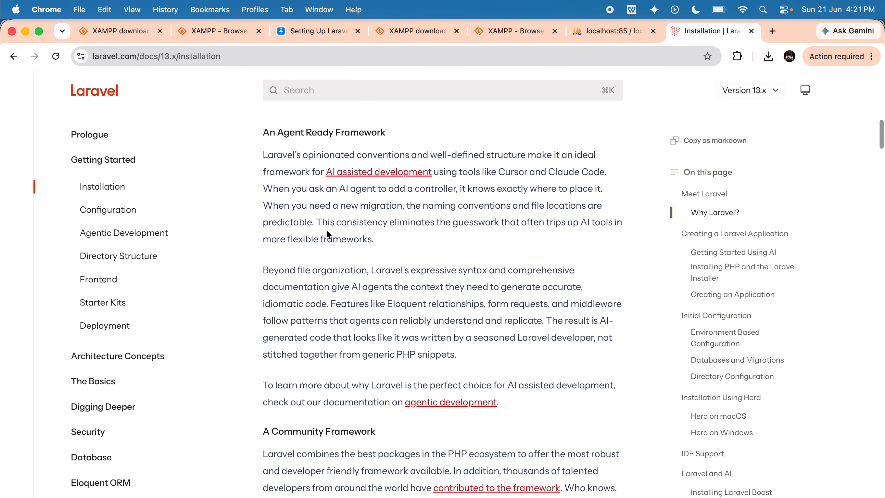
pyautogui.scroll(-10, 330, 415)
pyautogui.scroll(5, 330, 415)
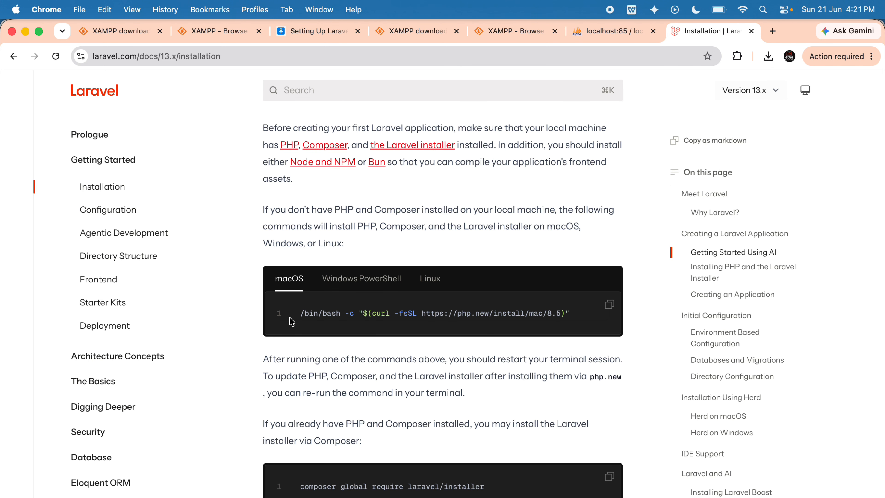
pyautogui.moveTo(291, 321); pyautogui.dragTo(588, 318)
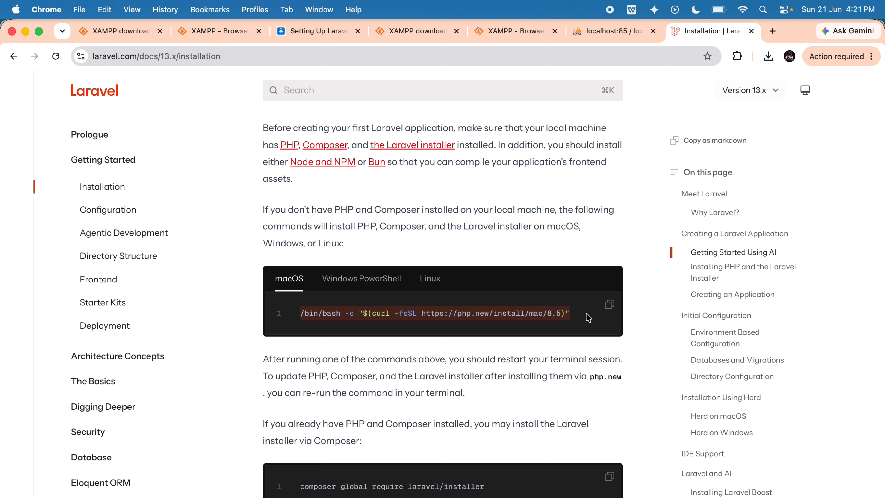
# Compare the Windows PowerShell and Linux versions of the PHP, Composer and Laravel installer command.
pyautogui.click(360, 279)
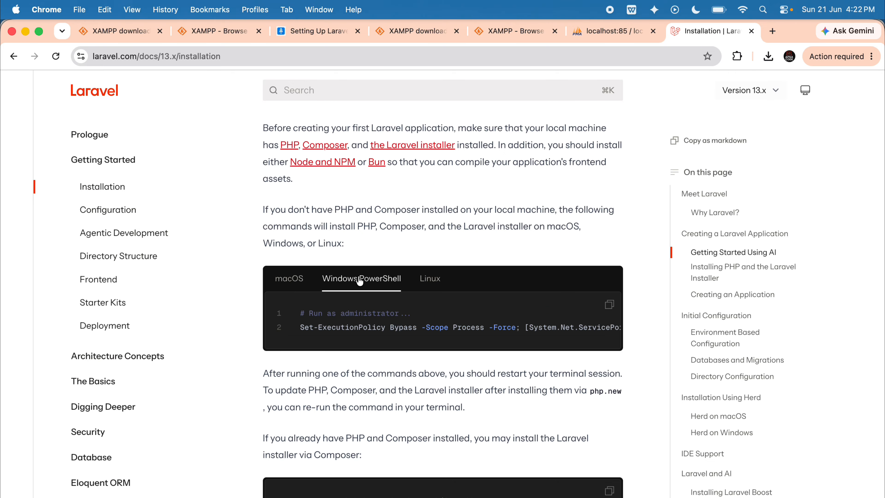
pyautogui.hscroll(6, 473, 326)
pyautogui.click(438, 288)
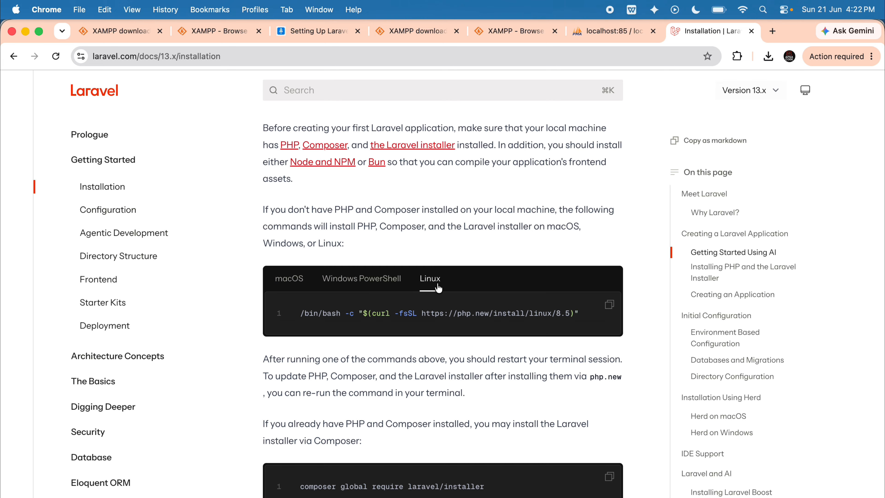
pyautogui.click(299, 313)
pyautogui.moveTo(300, 313); pyautogui.dragTo(587, 313)
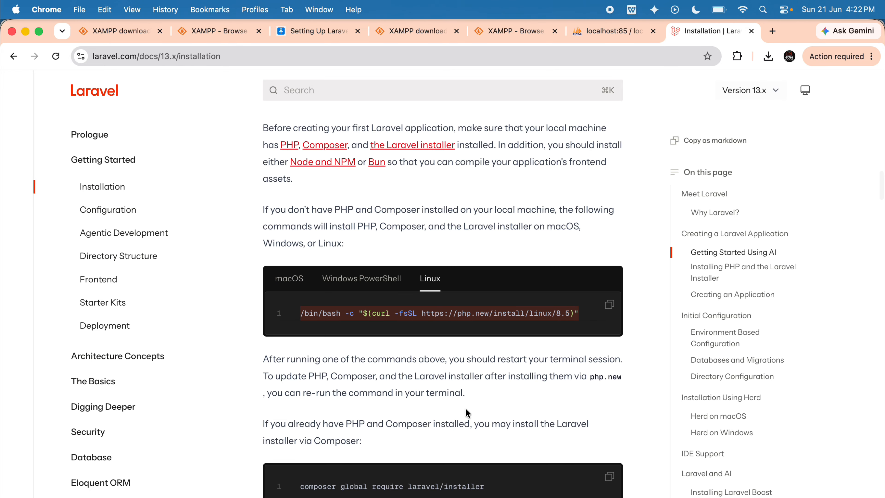
# Examine the Composer command for adding the Laravel installer when PHP and Composer are already installed.
pyautogui.scroll(-5, 466, 413)
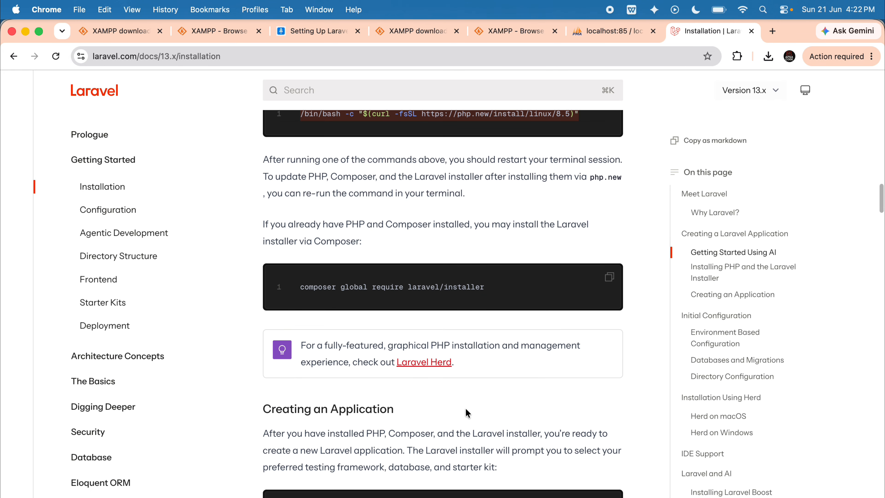
pyautogui.click(299, 290)
pyautogui.moveTo(300, 294); pyautogui.dragTo(524, 291)
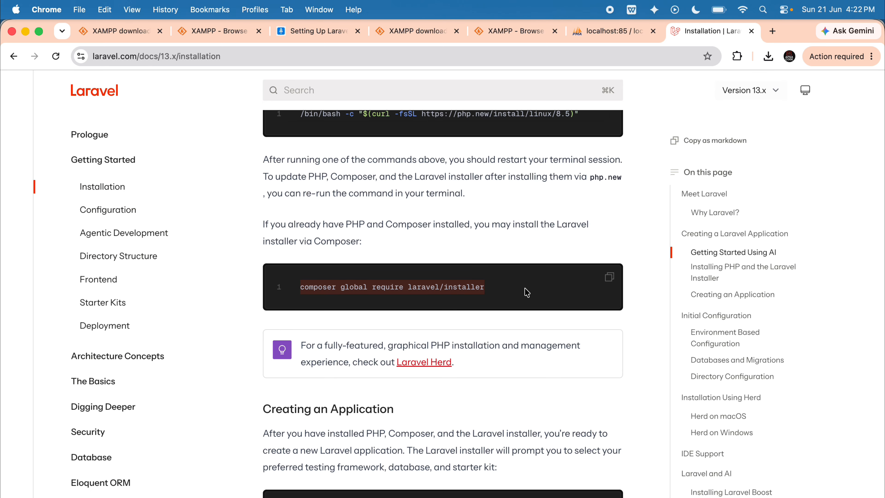
# Switch the Laravel documentation to Version 12.x and copy the composer global require laravel/installer command.
pyautogui.scroll(15, 519, 295)
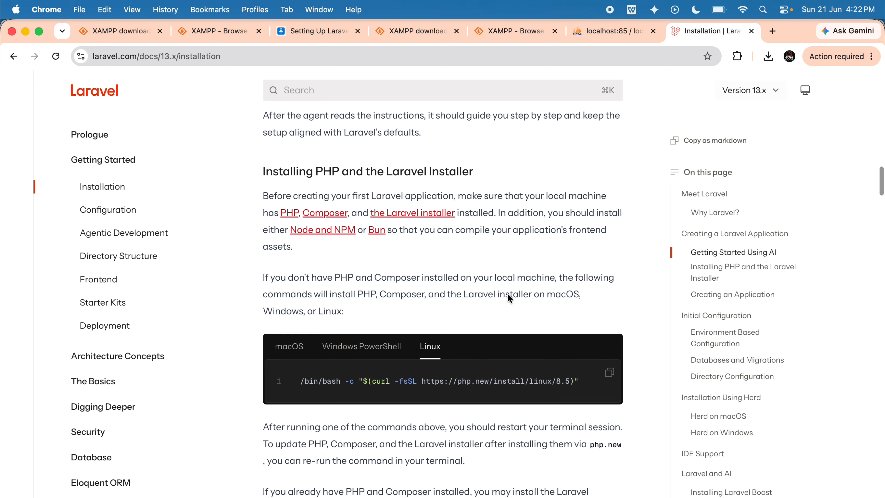
pyautogui.click(744, 92)
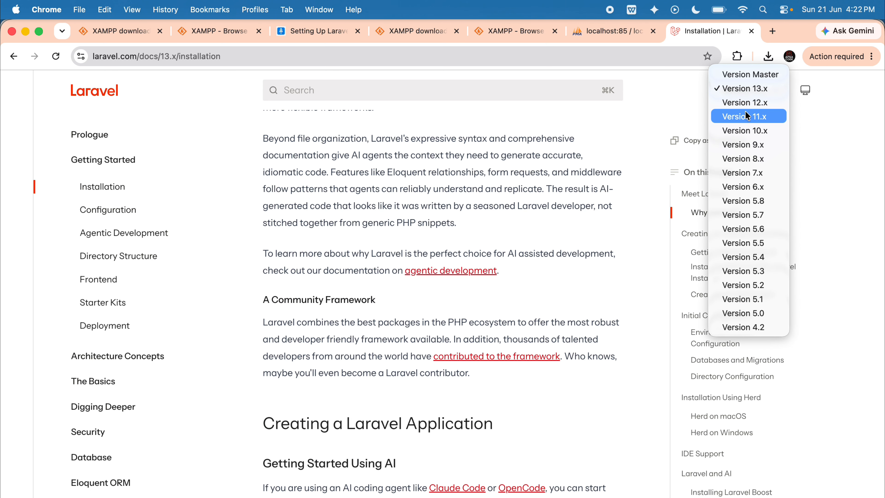
pyautogui.click(750, 104)
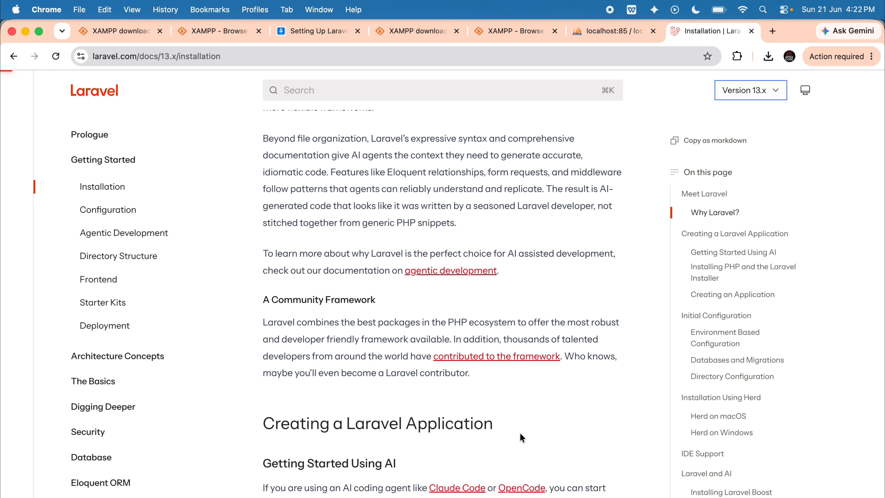
pyautogui.scroll(-10, 521, 438)
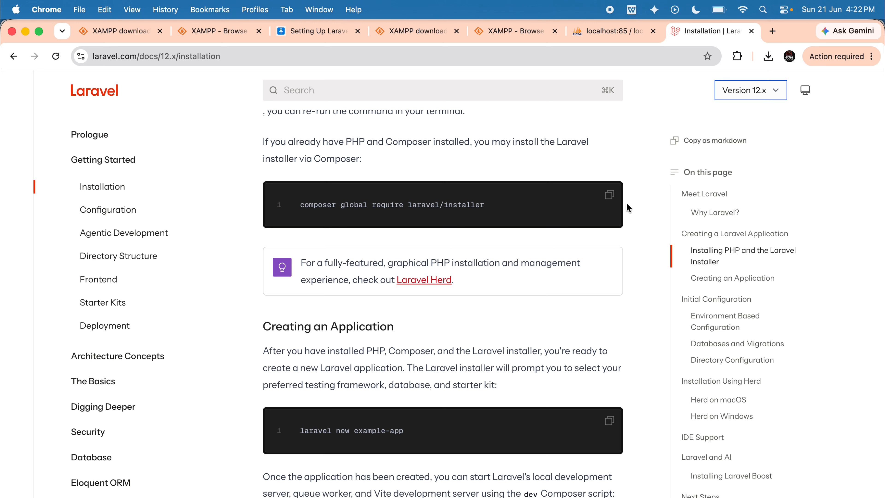
pyautogui.click(609, 196)
pyautogui.press('super+space')
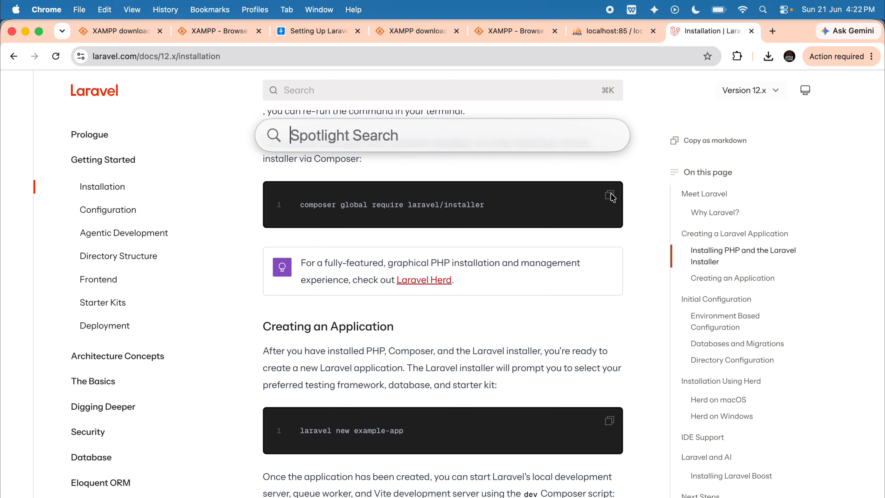
pyautogui.write('terminal')
pyautogui.press('Return')
pyautogui.click(8, 34)
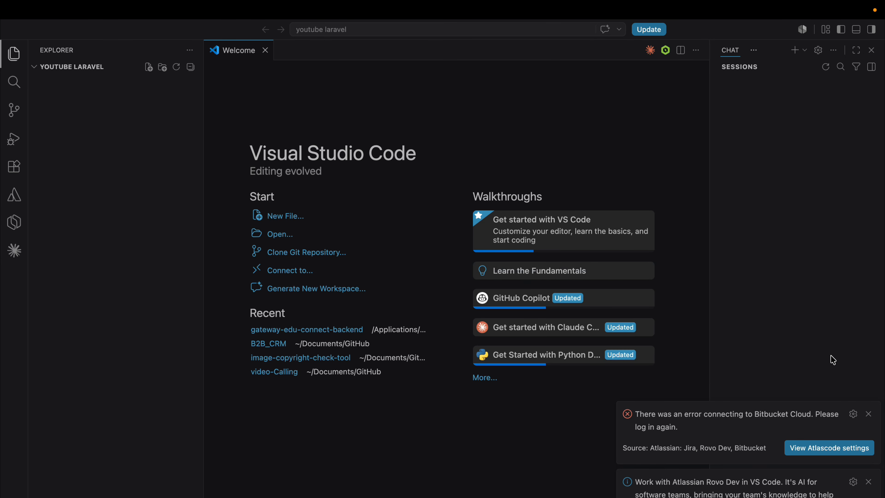
# Dismiss the Atlassian notifications in Visual Studio Code and open a new terminal in the youtube laravel folder.
pyautogui.click(868, 414)
pyautogui.click(869, 482)
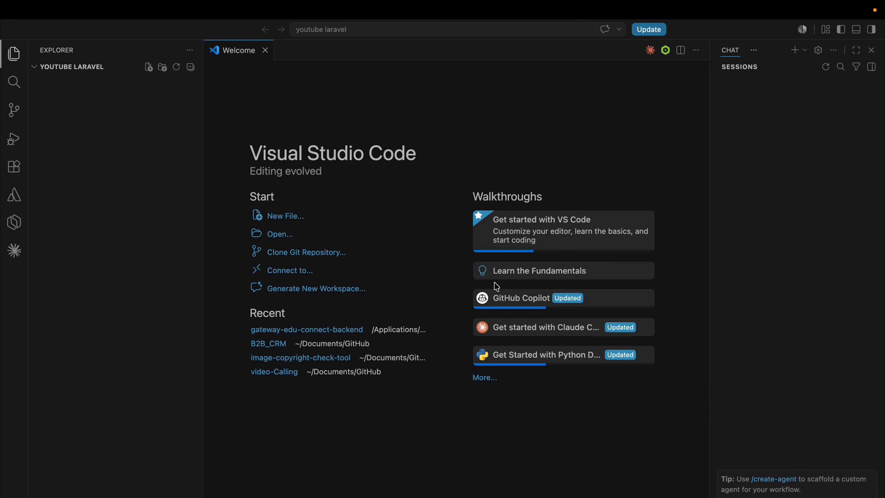
pyautogui.click(259, 10)
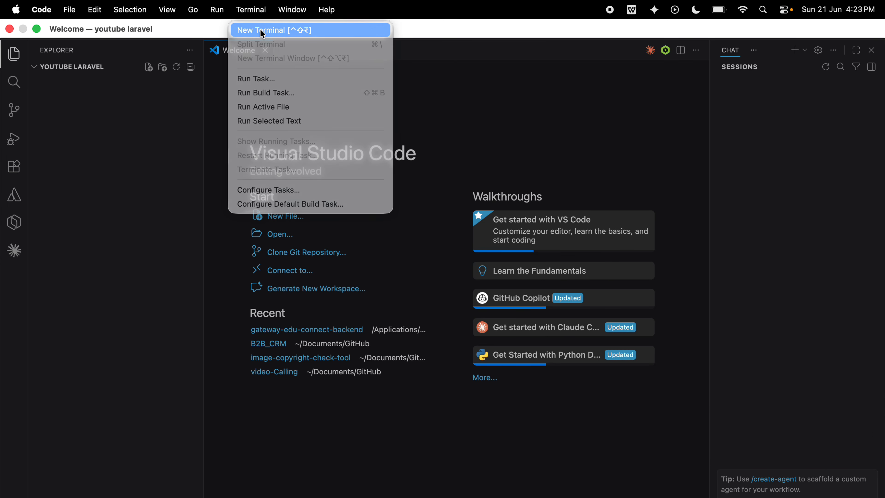
pyautogui.click(262, 30)
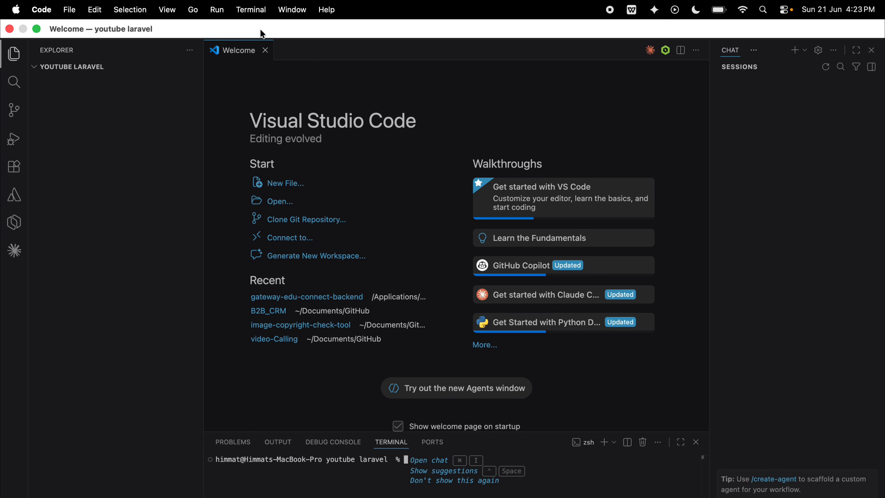
# Run composer global require laravel/installer in the terminal, enlarging the interface and collapsing the Explorer sidebar for readability.
pyautogui.press('super+v')
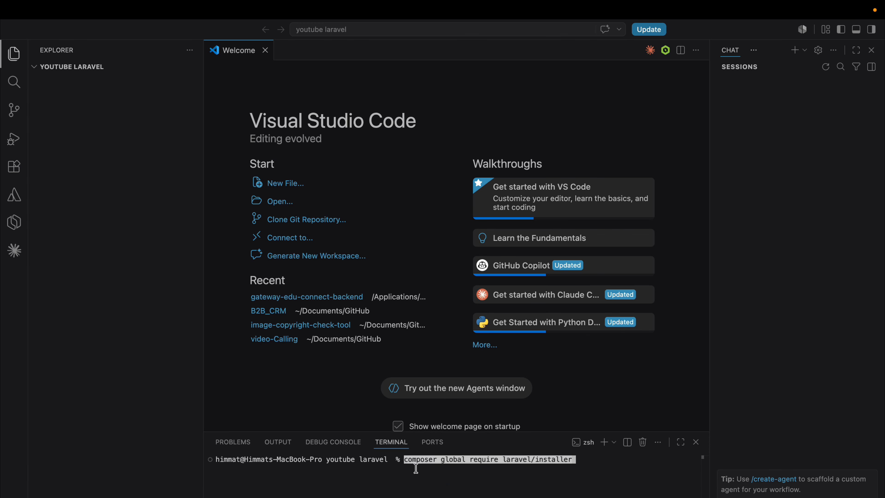
pyautogui.press('super+equal')
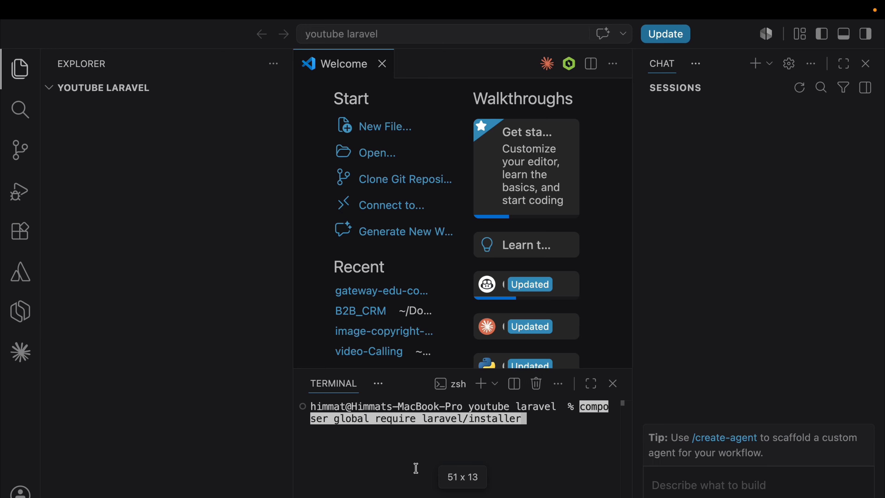
pyautogui.moveTo(295, 320); pyautogui.dragTo(99, 311)
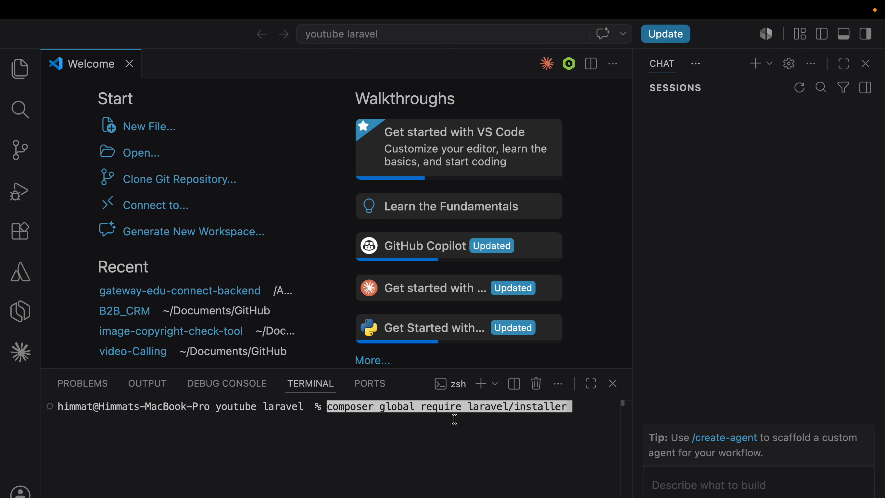
pyautogui.press('Return')
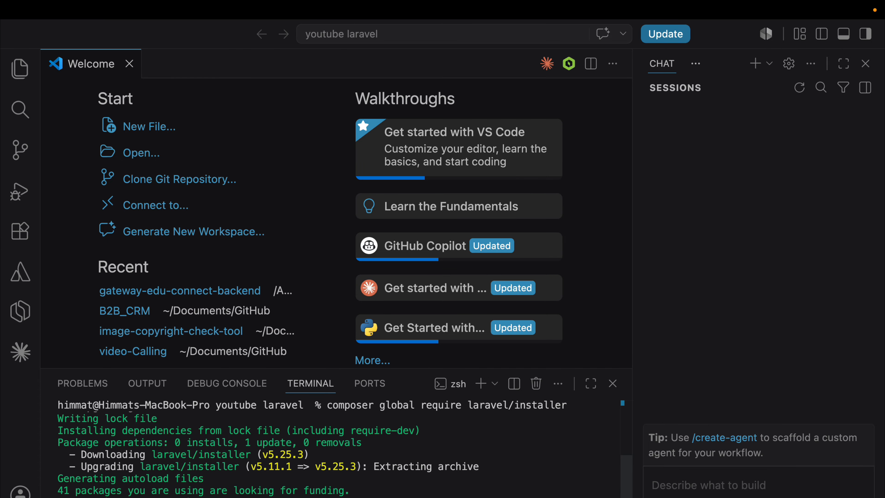
# Run composer -v in the terminal and look back through its output and the installer's messages.
pyautogui.write('composer -v')
pyautogui.press('Return')
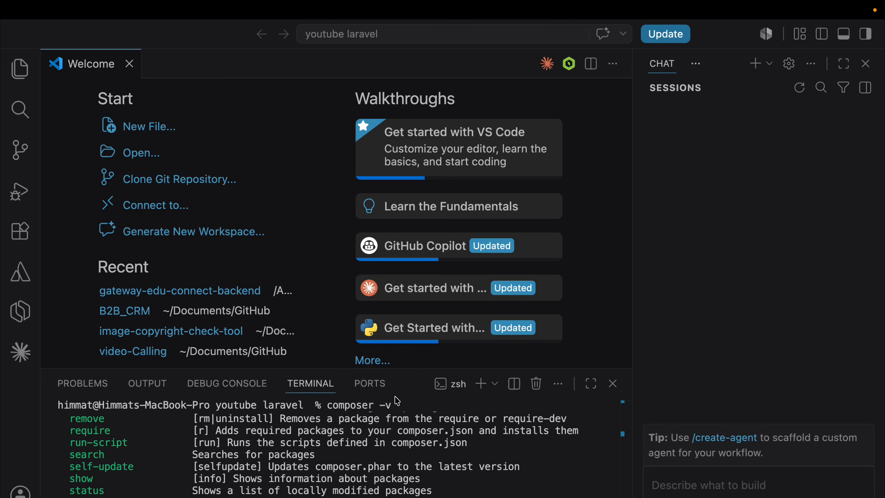
pyautogui.scroll(15, 377, 453)
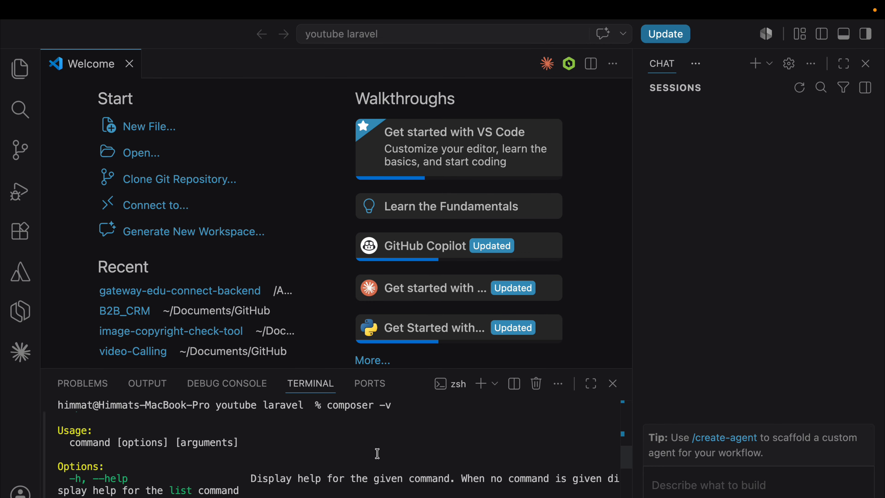
pyautogui.scroll(2, 377, 453)
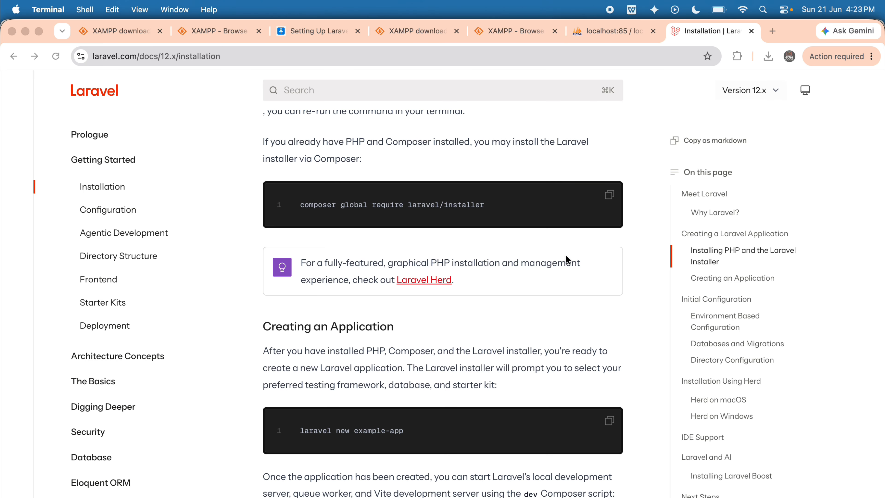
# In a new Chrome tab, search for composer, open getcomposer.org and go to its Getting Started page.
pyautogui.click(773, 32)
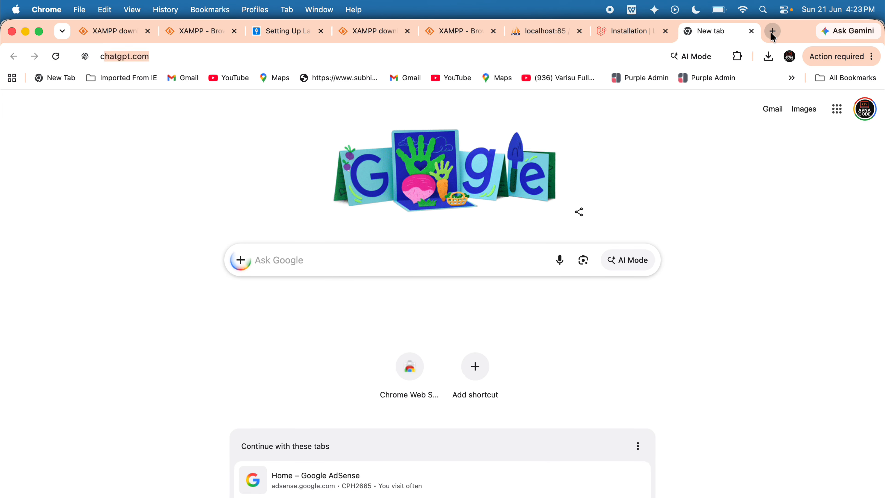
pyautogui.write('composer')
pyautogui.press('Return')
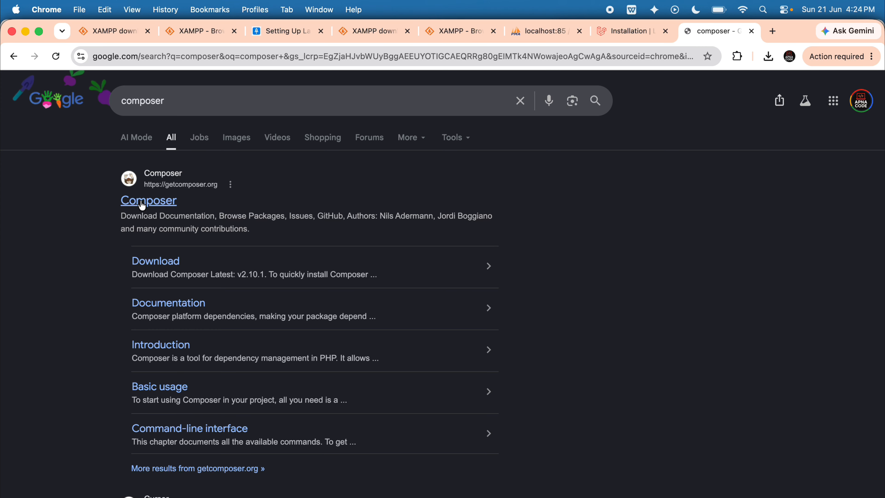
pyautogui.click(142, 203)
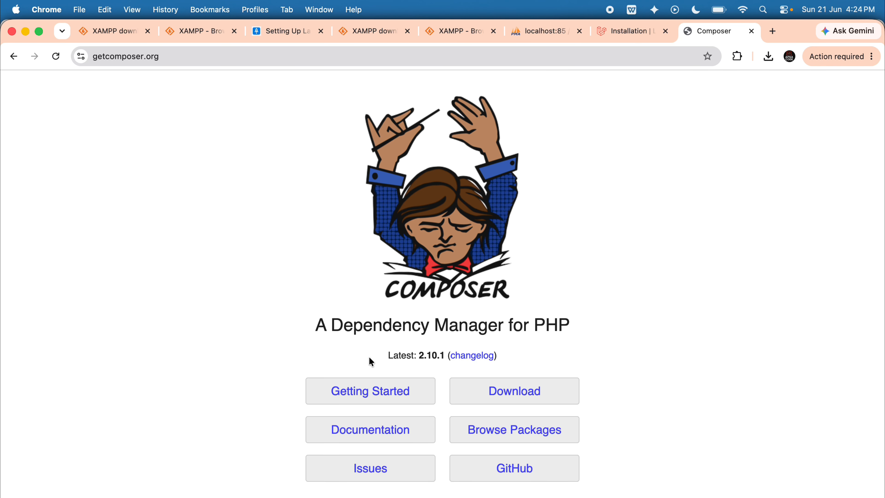
pyautogui.scroll(-3, 381, 395)
pyautogui.click(381, 329)
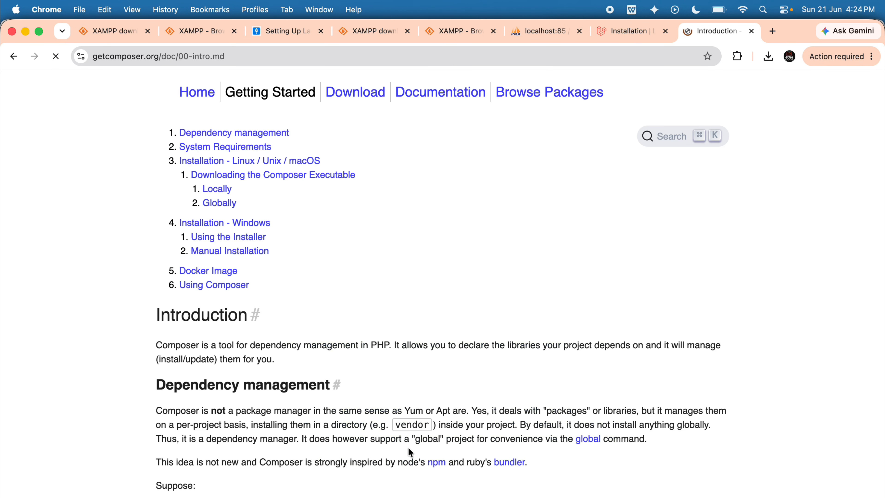
# Look through the Composer introduction's installation sections for Linux / Unix / macOS and for Windows.
pyautogui.scroll(-15, 383, 349)
pyautogui.scroll(4, 410, 452)
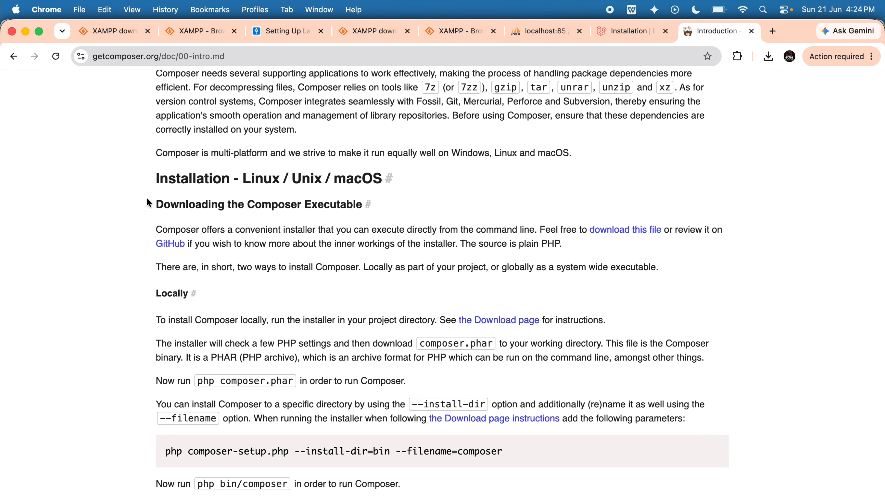
pyautogui.tripleClick(328, 211)
pyautogui.click(520, 331)
pyautogui.scroll(-8, 498, 450)
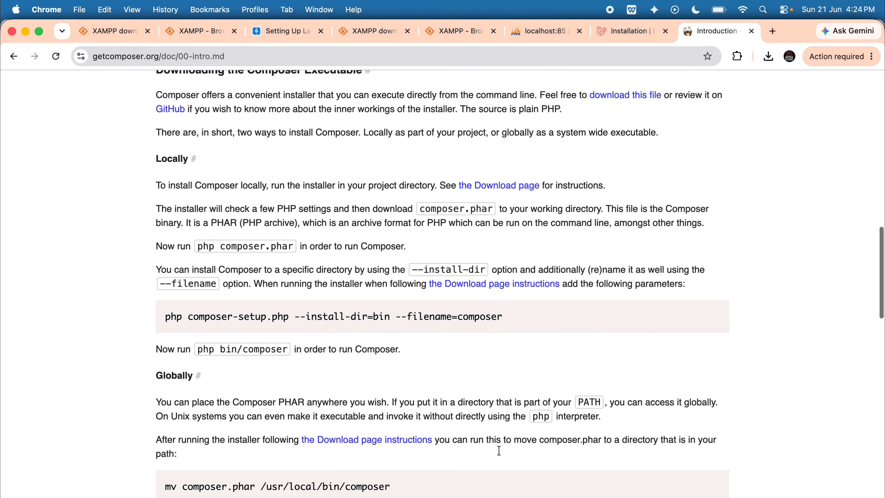
pyautogui.scroll(-10, 498, 450)
pyautogui.scroll(-6, 499, 454)
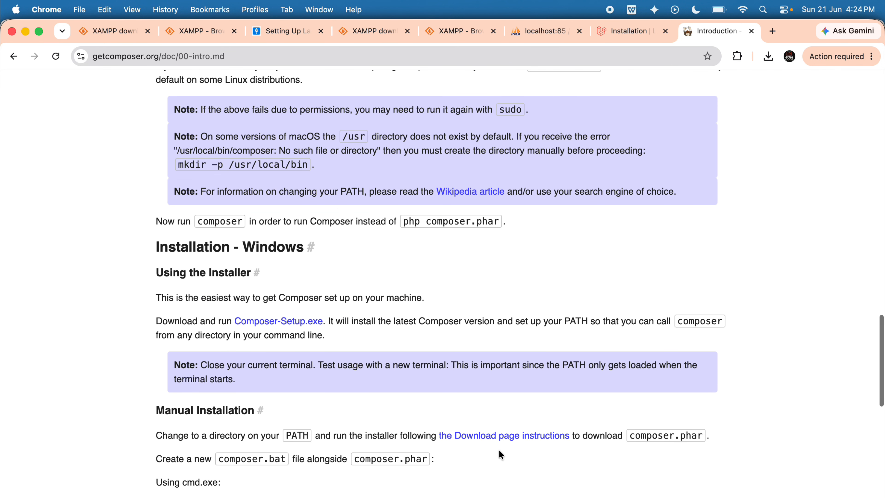
pyautogui.scroll(-10, 500, 455)
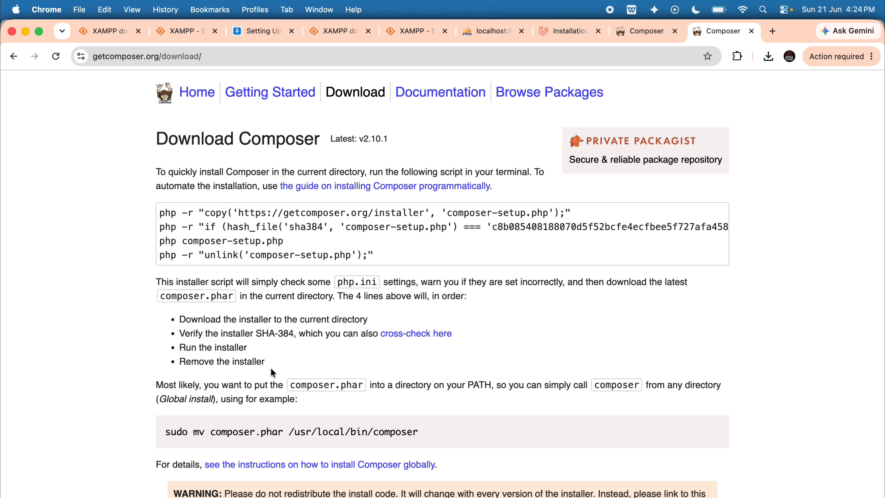
# Return to the Composer home page and open its Download page.
pyautogui.click(216, 57)
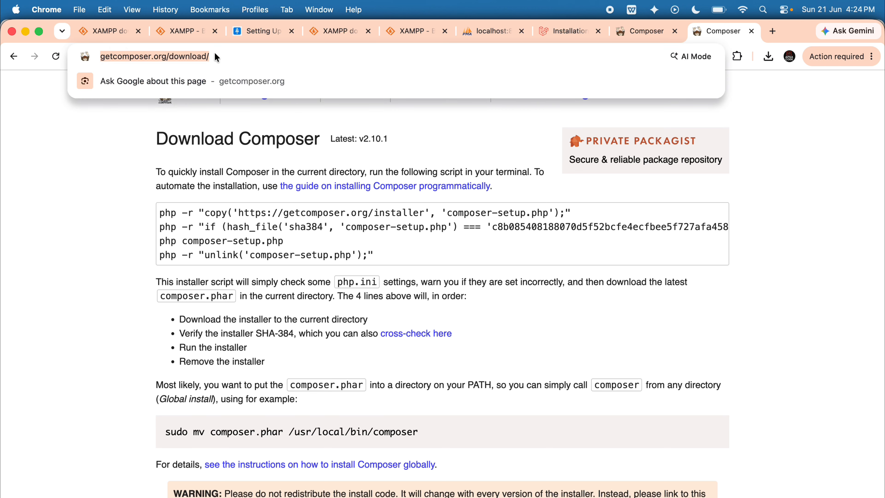
pyautogui.click(633, 32)
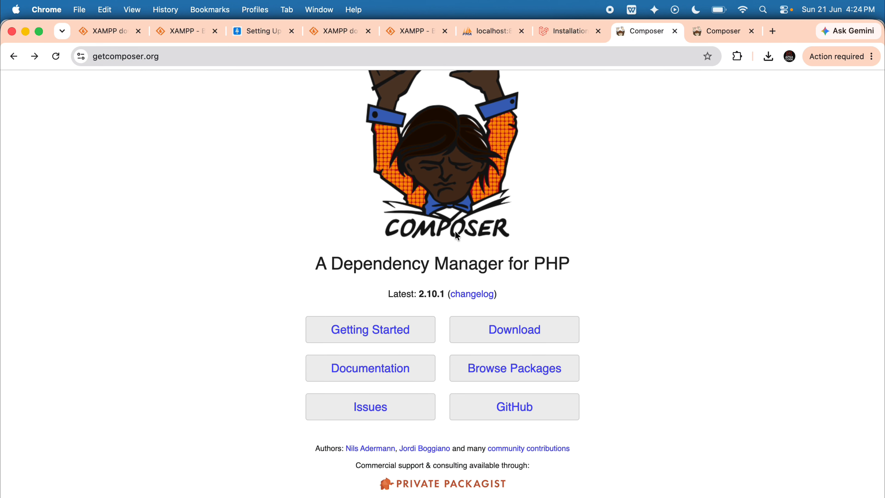
pyautogui.click(379, 323)
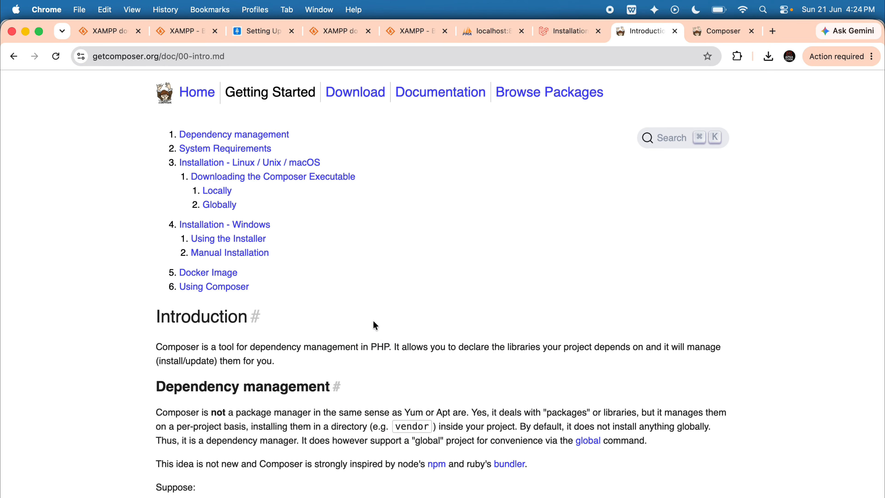
pyautogui.press('super+bracketleft')
pyautogui.click(533, 330)
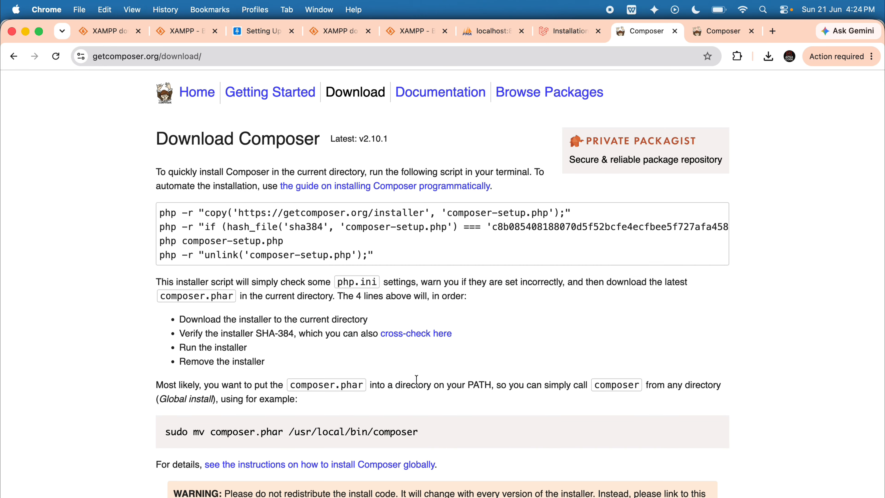
# Examine the Download Composer page, including the four-line installer script, the global install command and the notable installer options.
pyautogui.scroll(-4, 414, 376)
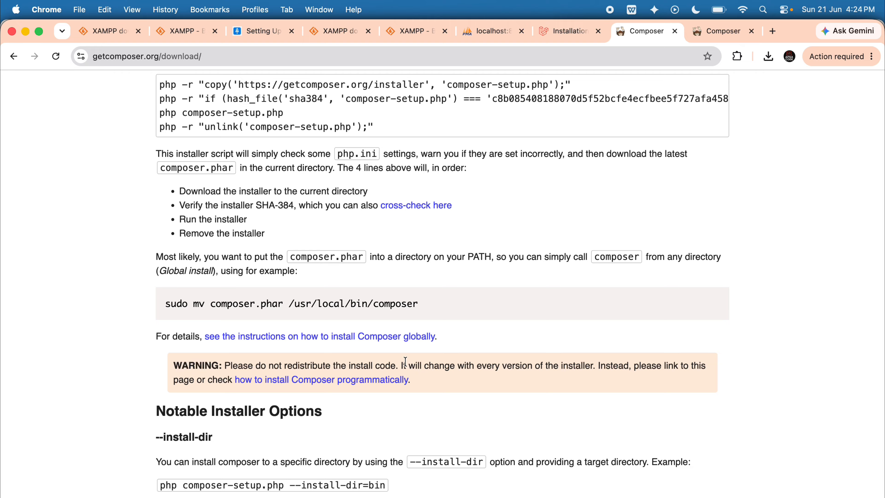
pyautogui.scroll(-4, 405, 361)
pyautogui.scroll(8, 405, 361)
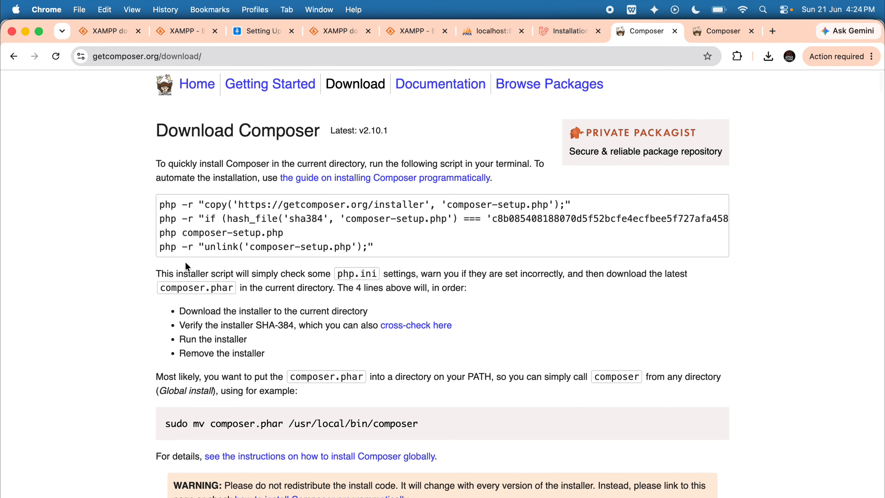
pyautogui.moveTo(161, 205); pyautogui.dragTo(380, 256)
pyautogui.scroll(-3, 434, 309)
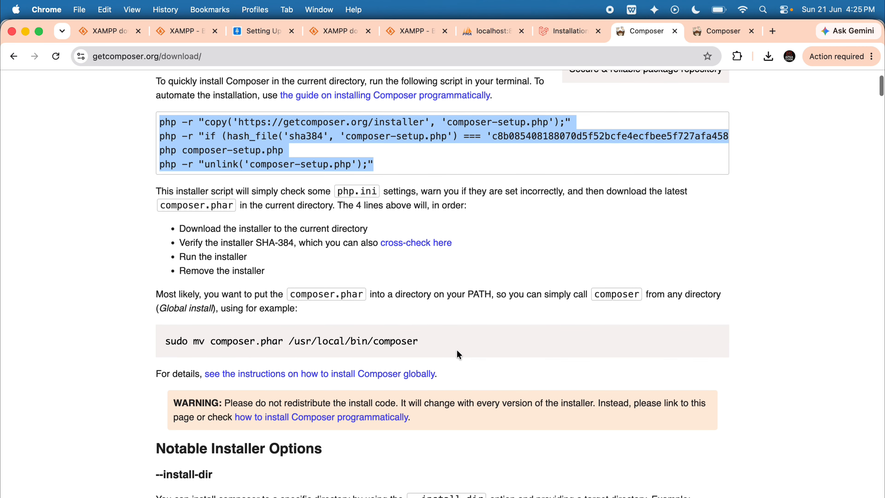
pyautogui.click(309, 284)
pyautogui.scroll(-15, 386, 389)
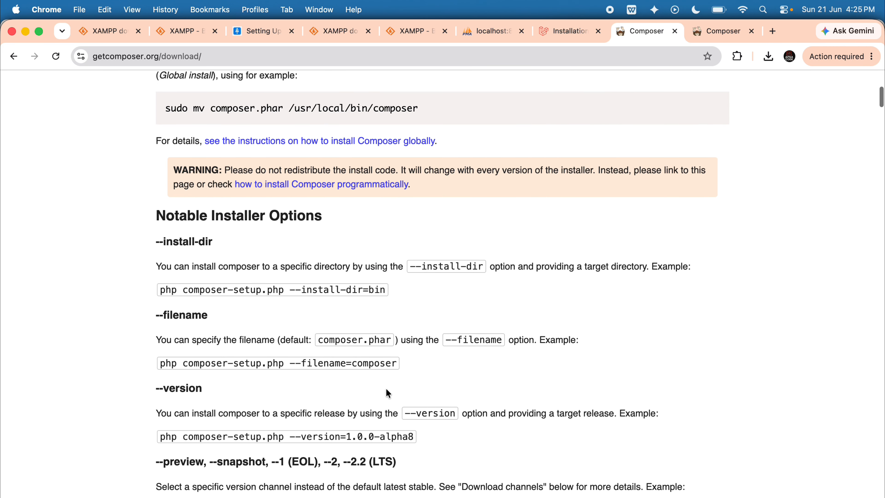
pyautogui.scroll(20, 387, 393)
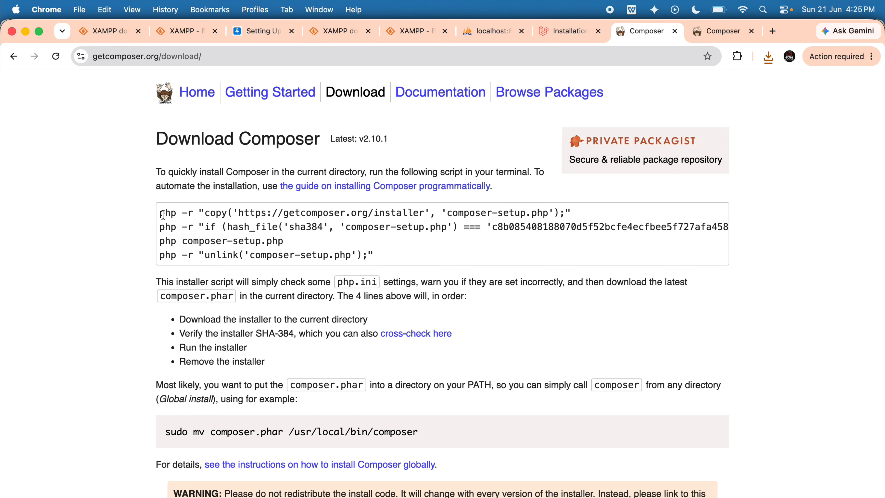
pyautogui.moveTo(162, 214); pyautogui.dragTo(577, 216)
pyautogui.press('super+c')
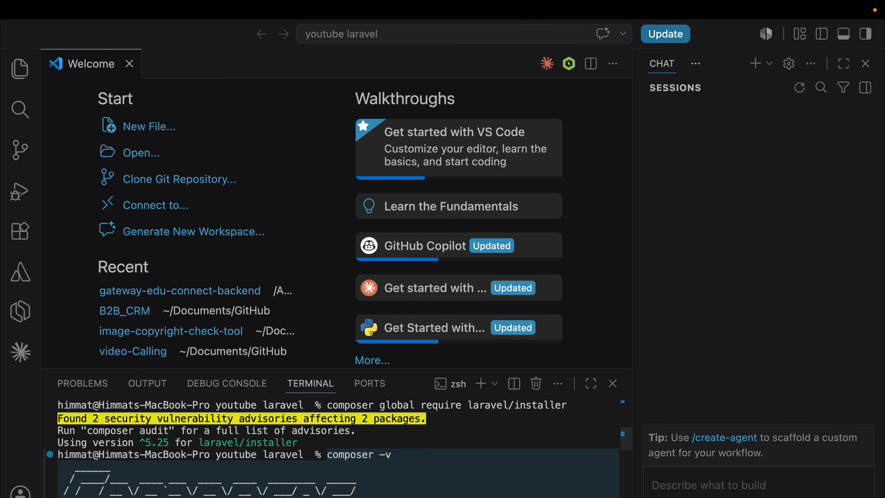
pyautogui.press('super+shift+Down')
pyautogui.press('super+v')
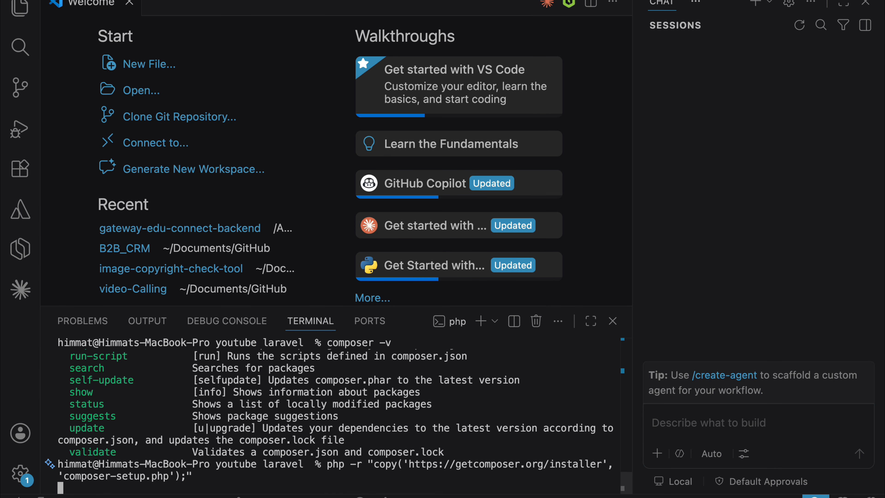
pyautogui.press('Return')
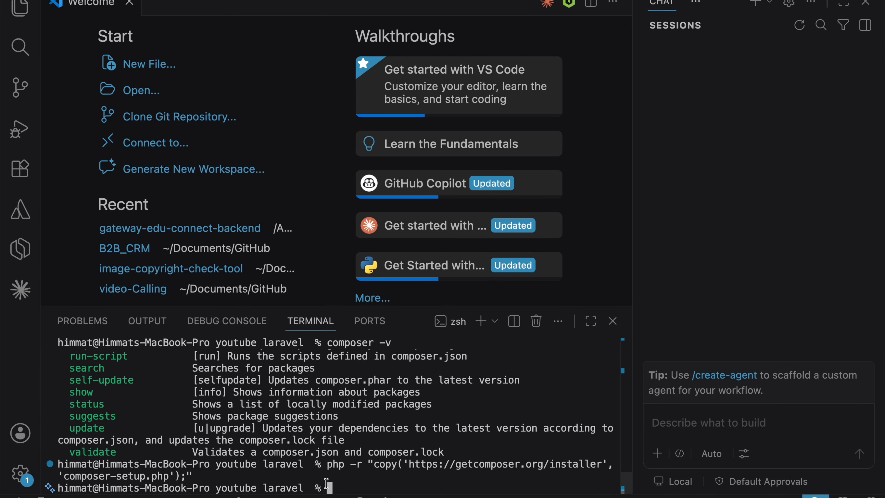
# Copy the script's second line, the sha384 hash check of composer-setup.php, from the Download page and run it in the Visual Studio Code terminal.
pyautogui.moveTo(328, 483); pyautogui.dragTo(87, 464)
pyautogui.press('super+Tab')
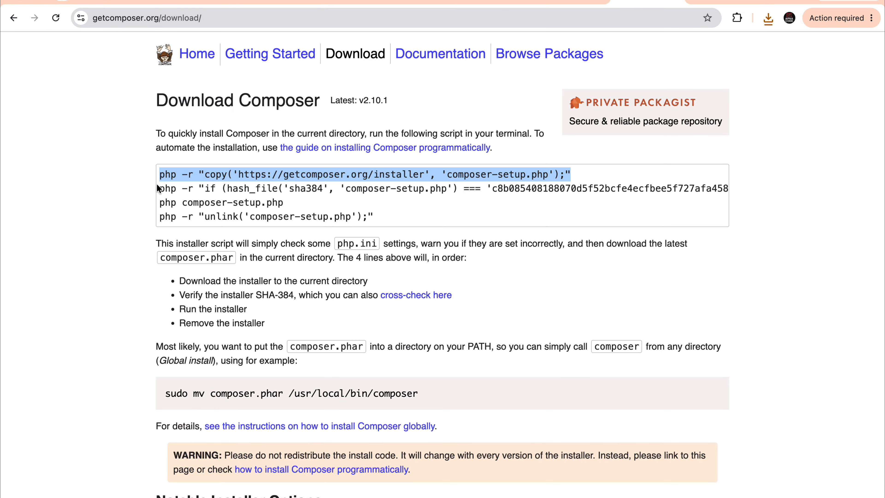
pyautogui.tripleClick(616, 195)
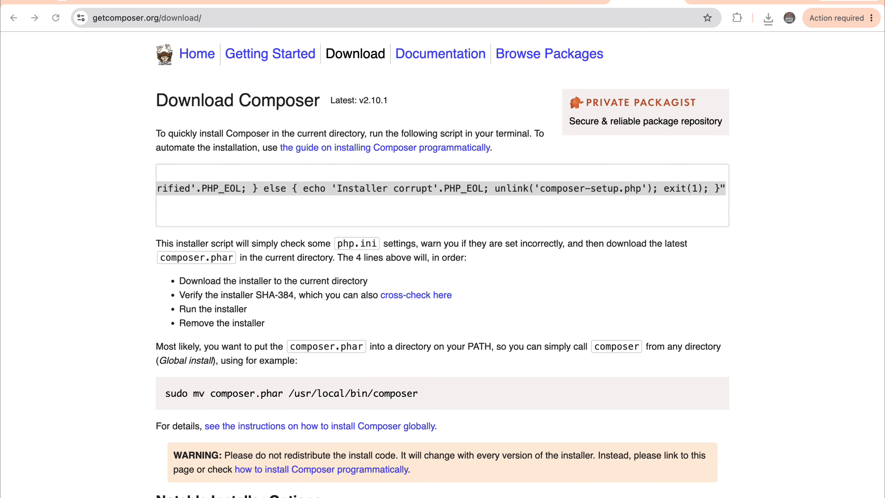
# Copy php composer-setup.php and php -r "unlink('composer-setup.php');" from the Download page and run each in the Visual Studio Code terminal.
pyautogui.hscroll(-10, 284, 204)
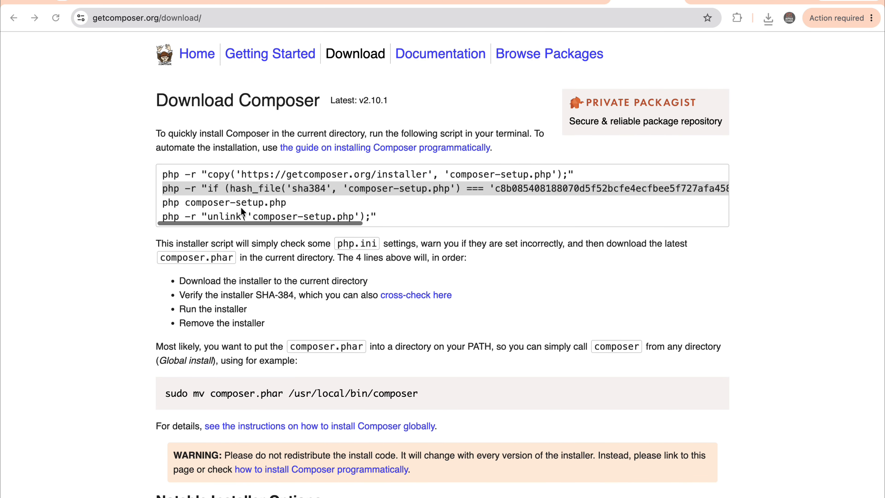
pyautogui.moveTo(292, 203); pyautogui.dragTo(159, 202)
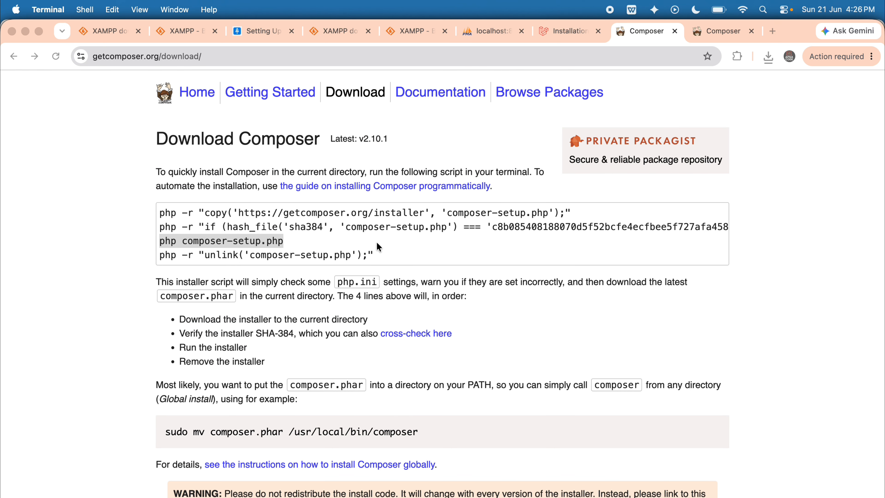
pyautogui.moveTo(383, 254); pyautogui.dragTo(160, 263)
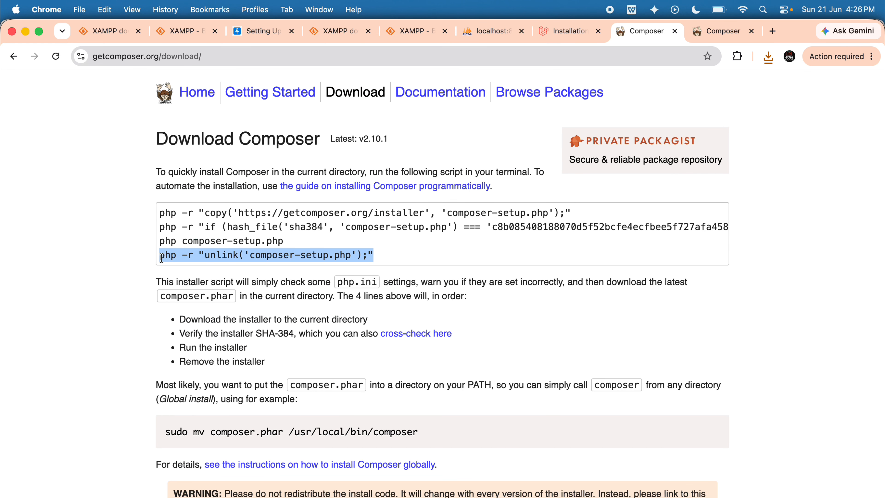
pyautogui.press('cmd+c')
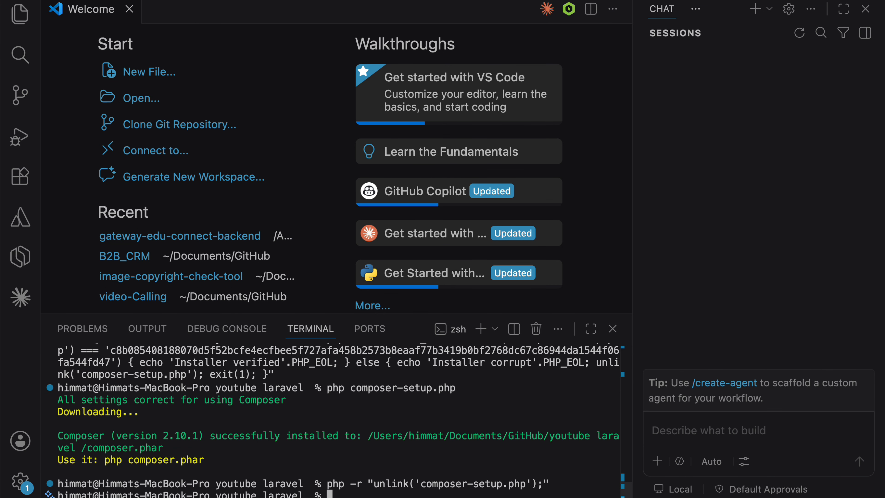
# Run composer -v and look back through the terminal output up to the composer global require laravel/installer command.
pyautogui.write('composer')
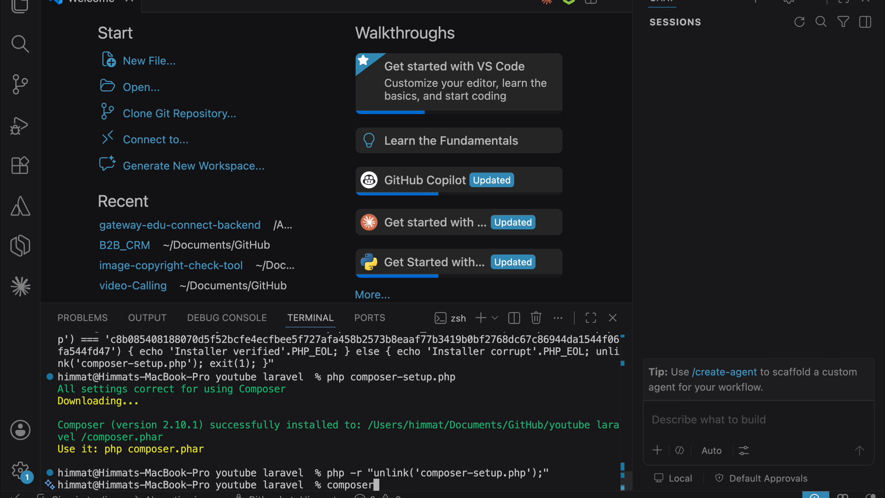
pyautogui.write(' -v')
pyautogui.press('Return')
pyautogui.scroll(10, 278, 461)
pyautogui.scroll(-3, 278, 461)
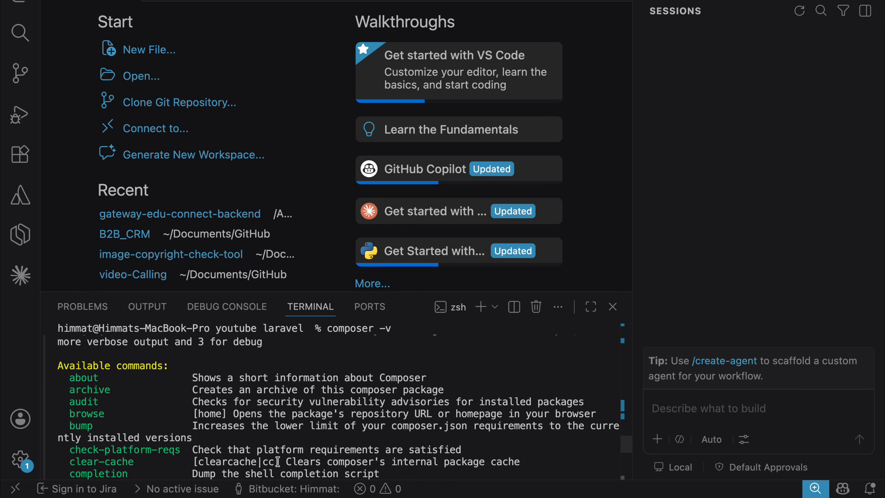
pyautogui.scroll(10, 277, 462)
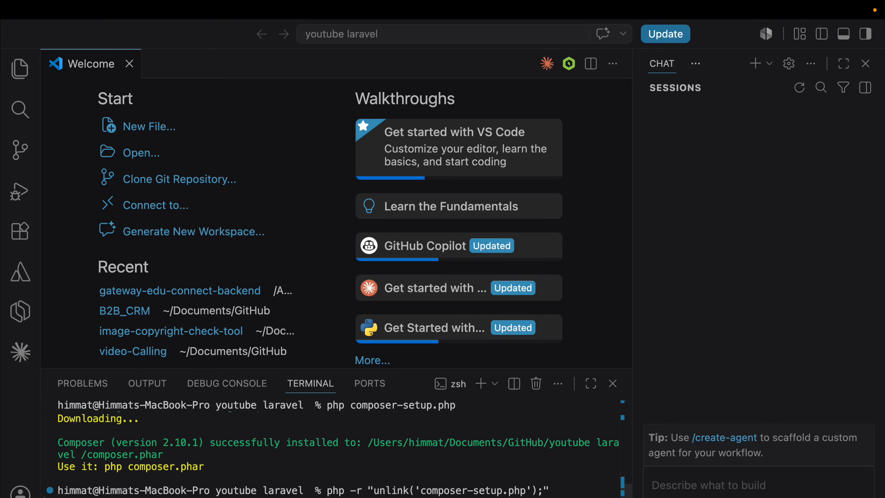
pyautogui.scroll(-15, 397, 494)
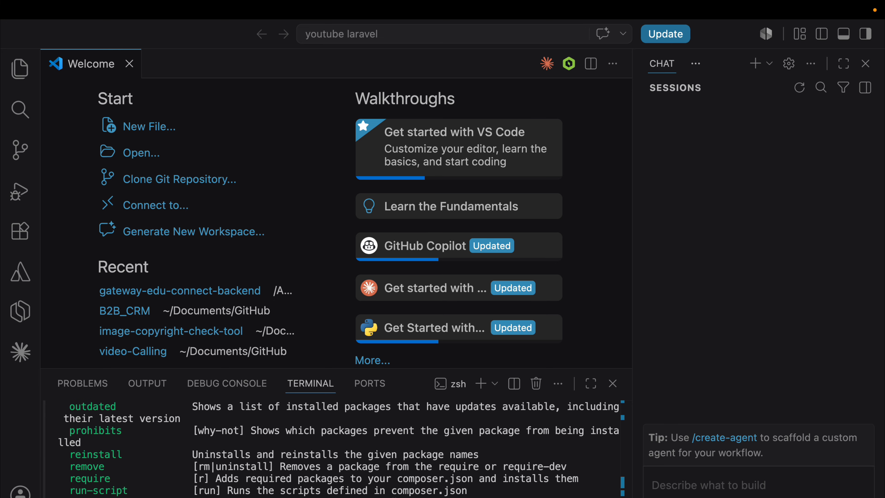
pyautogui.scroll(10, 331, 449)
pyautogui.scroll(-20, 330, 450)
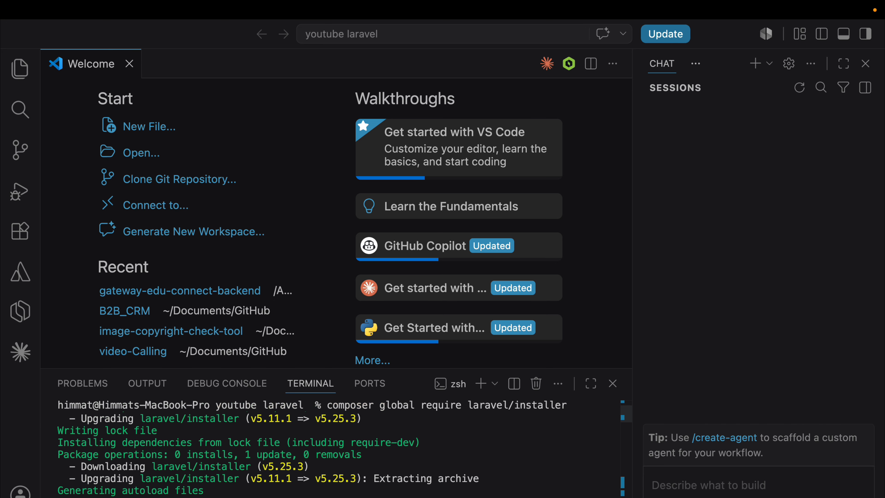
pyautogui.scroll(3, 331, 450)
pyautogui.moveTo(330, 406); pyautogui.dragTo(574, 411)
# Copy the laravel new example-app command from the Laravel 12.x installation page in Chrome and return to Visual Studio Code.
pyautogui.press('super+Tab')
pyautogui.click(561, 33)
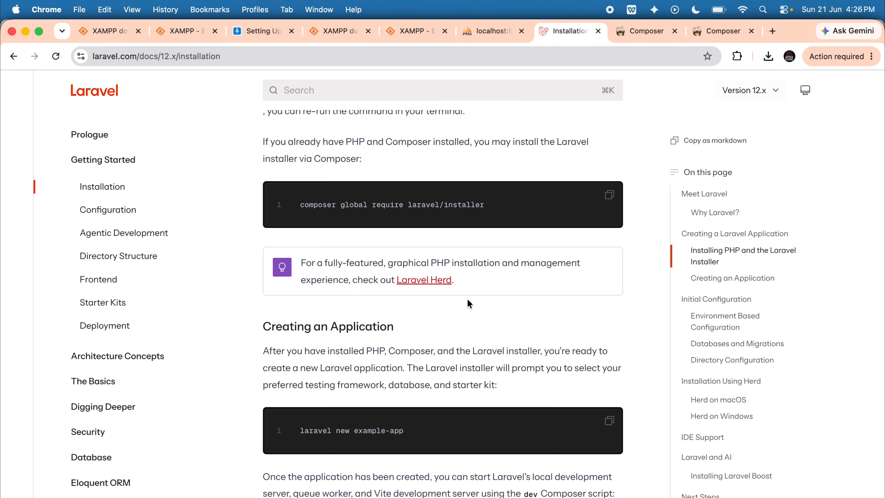
pyautogui.scroll(-5, 469, 303)
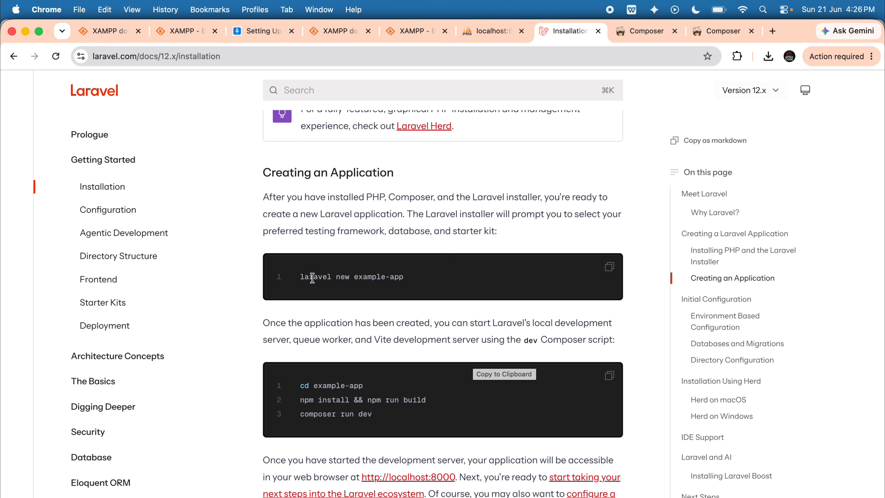
pyautogui.moveTo(299, 276); pyautogui.dragTo(424, 280)
pyautogui.press('super+Tab')
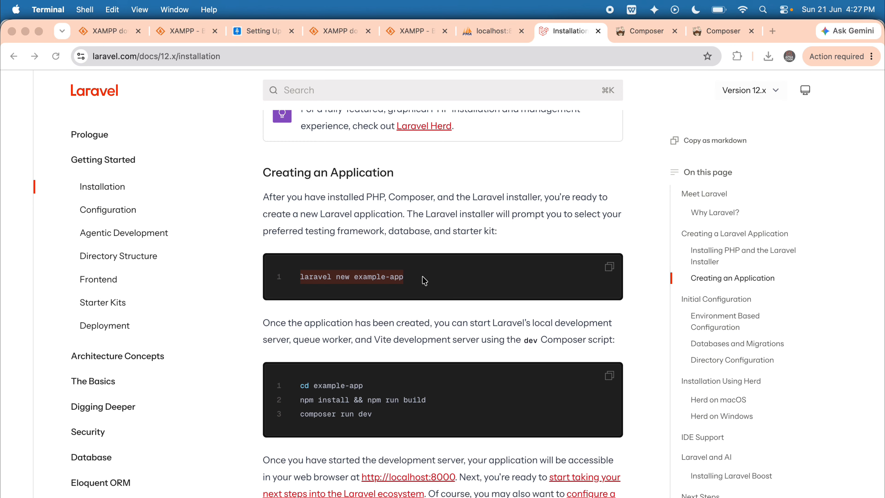
pyautogui.press('super+Tab')
pyautogui.press('super+Tab')
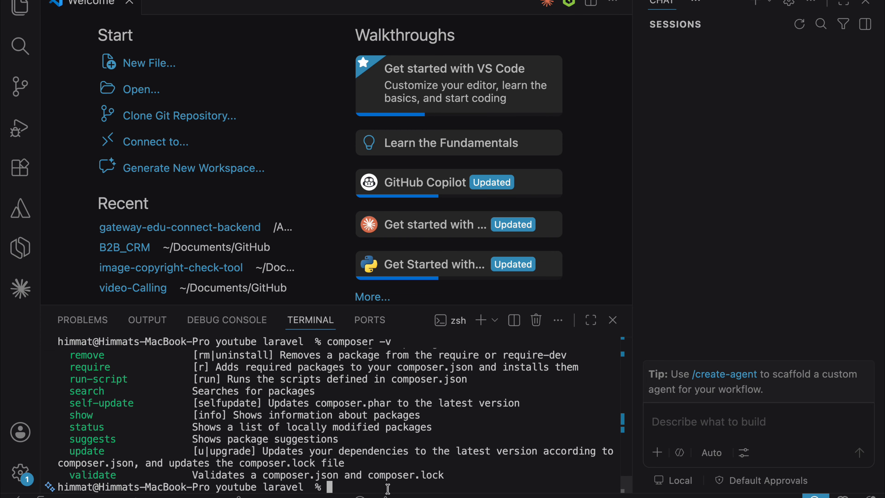
# Try to create the application by running laravel new youtube-first-laravel-tutorial in the terminal.
pyautogui.press('super+v')
pyautogui.press('BackSpace')
pyautogui.press('BackSpace')
pyautogui.press('BackSpace')
pyautogui.press('BackSpace')
pyautogui.press('BackSpace')
pyautogui.press('BackSpace')
pyautogui.press('BackSpace')
pyautogui.press('BackSpace')
pyautogui.press('BackSpace')
pyautogui.press('BackSpace')
pyautogui.press('BackSpace')
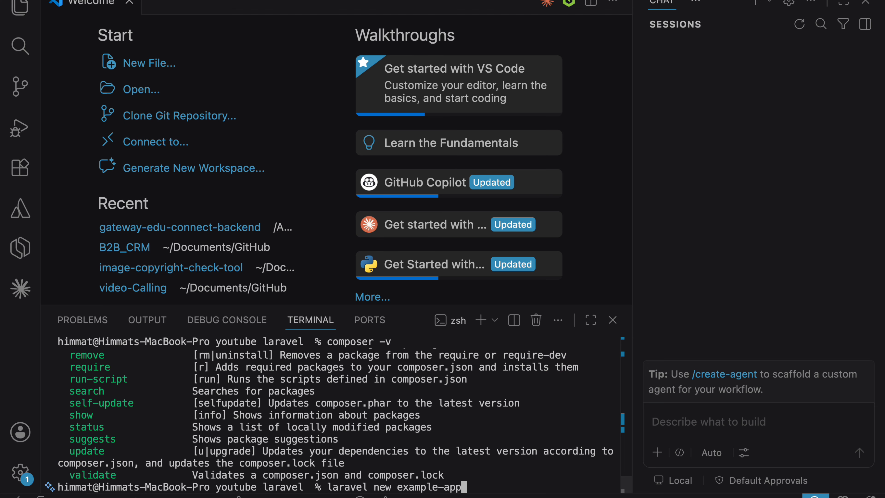
pyautogui.write('youtube-first-laravel-tutorial')
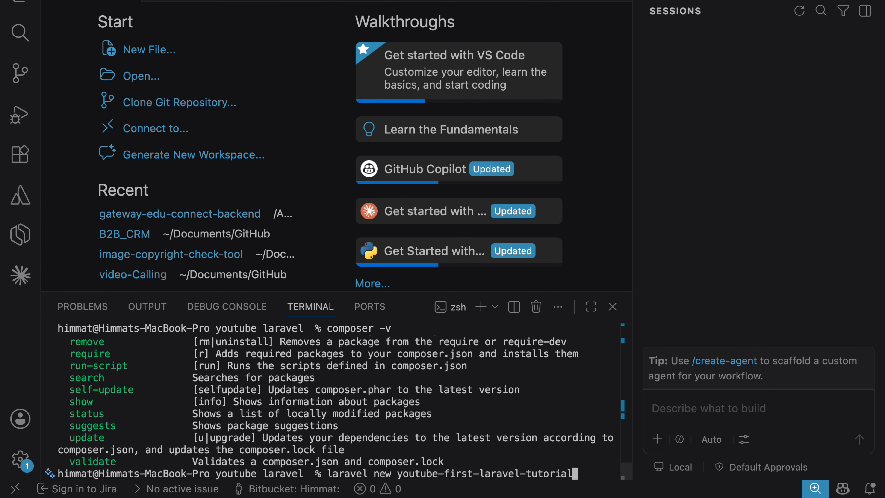
pyautogui.press('Return')
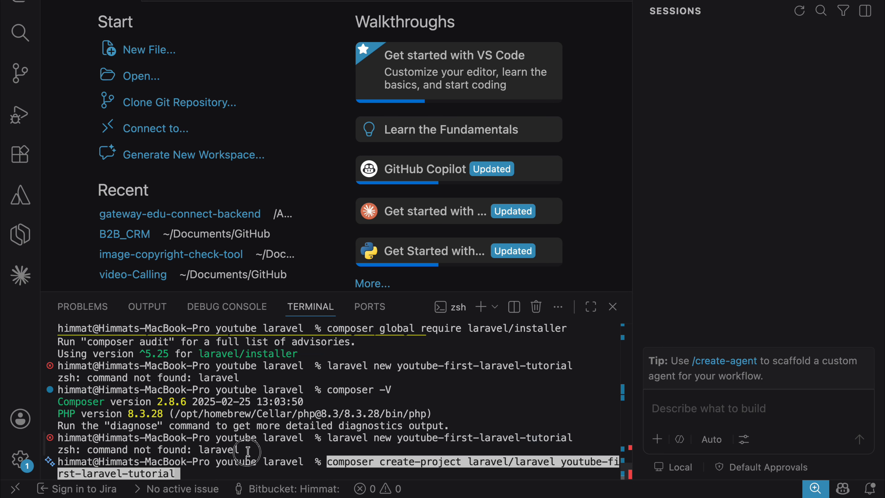
# Create the Laravel project by running composer create-project laravel/laravel youtube-first-laravel-tutorial in the terminal.
pyautogui.moveTo(247, 452); pyautogui.dragTo(57, 454)
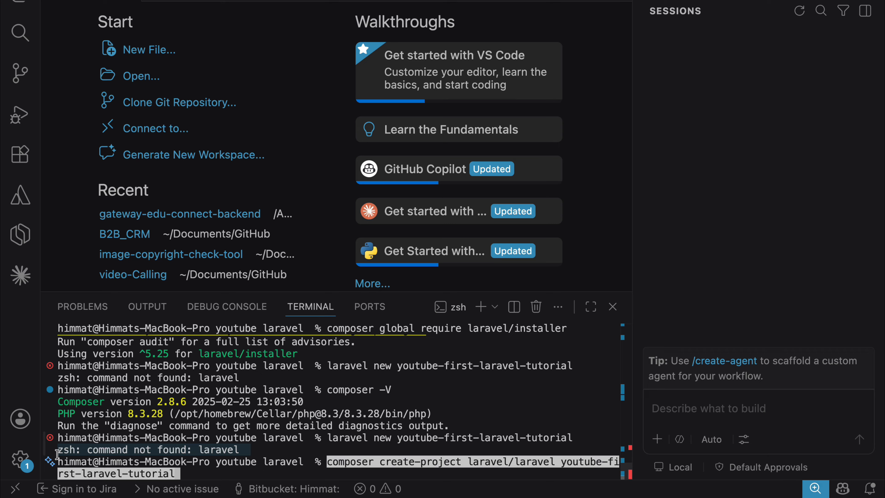
pyautogui.click(193, 469)
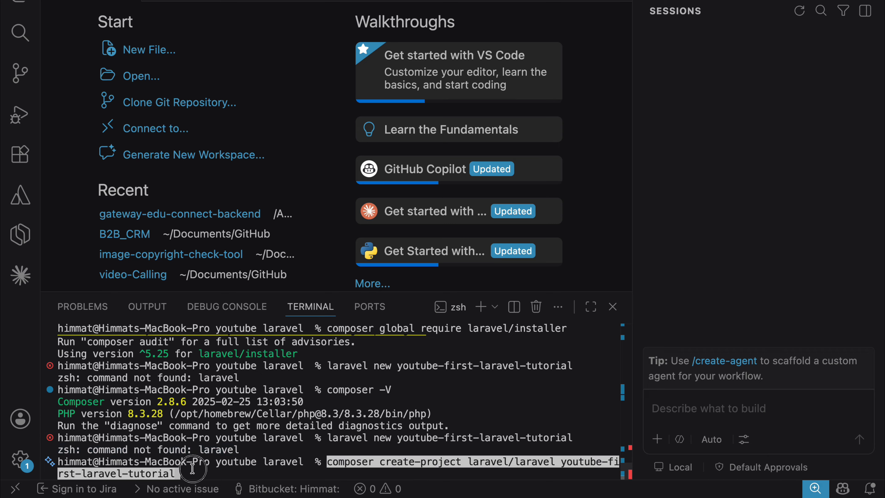
pyautogui.click(360, 467)
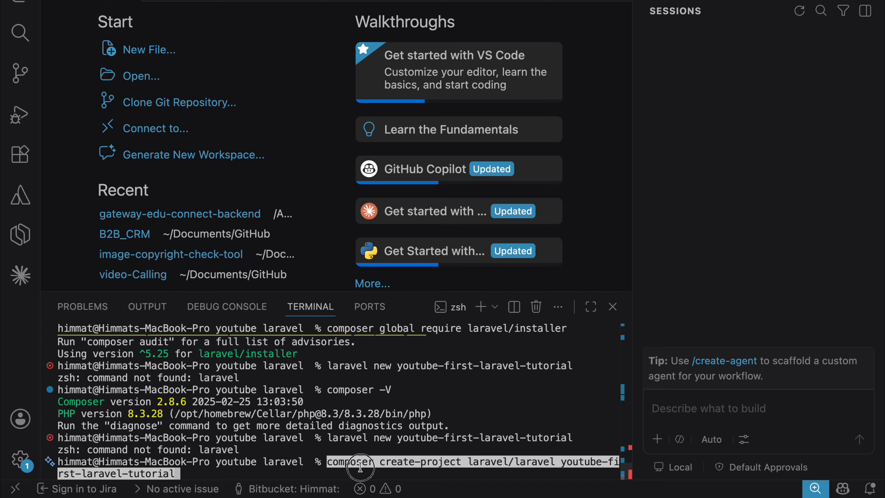
pyautogui.moveTo(326, 462); pyautogui.dragTo(350, 462)
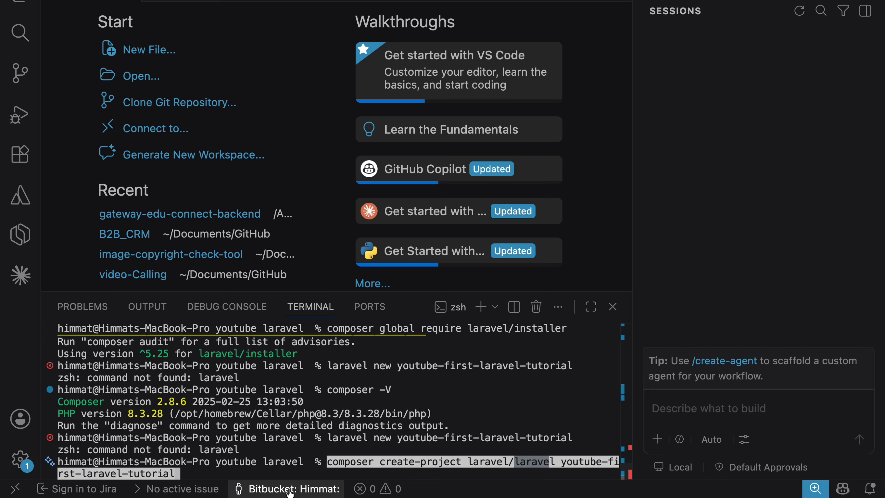
pyautogui.press('Return')
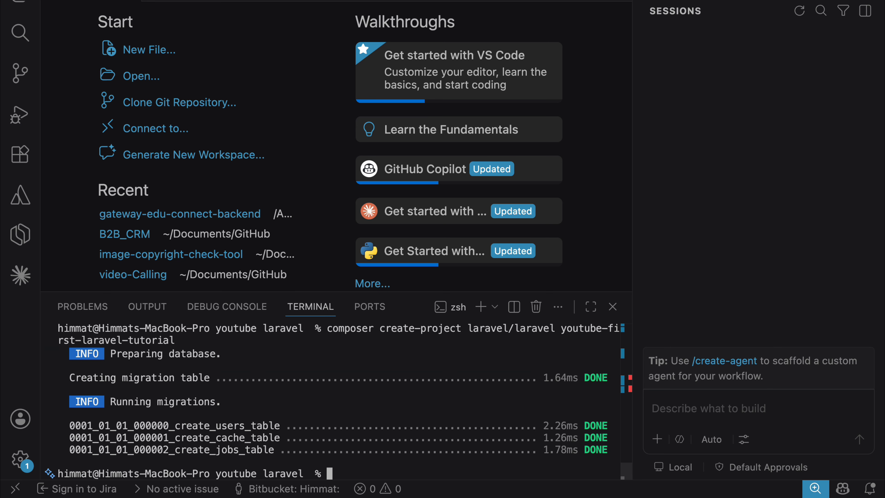
# Review the terminal output of the project creation, from the migrations back to the create-project command.
pyautogui.scroll(8, 197, 441)
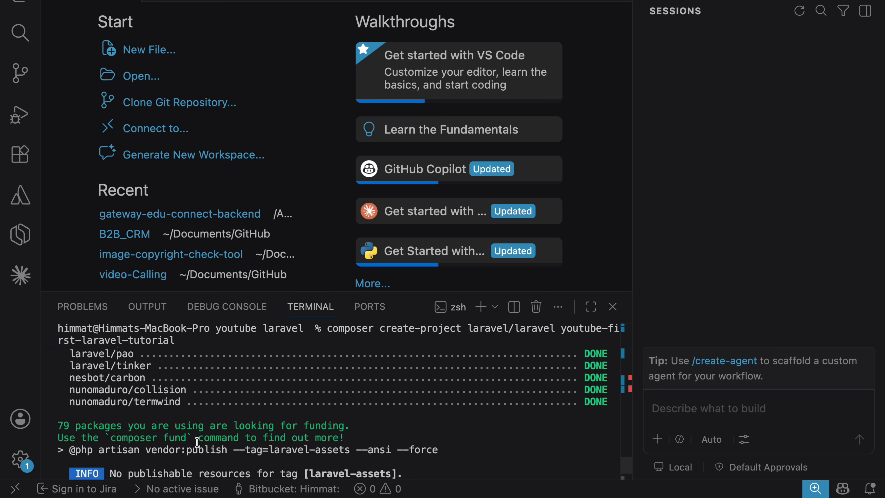
pyautogui.scroll(3, 197, 442)
pyautogui.scroll(15, 196, 441)
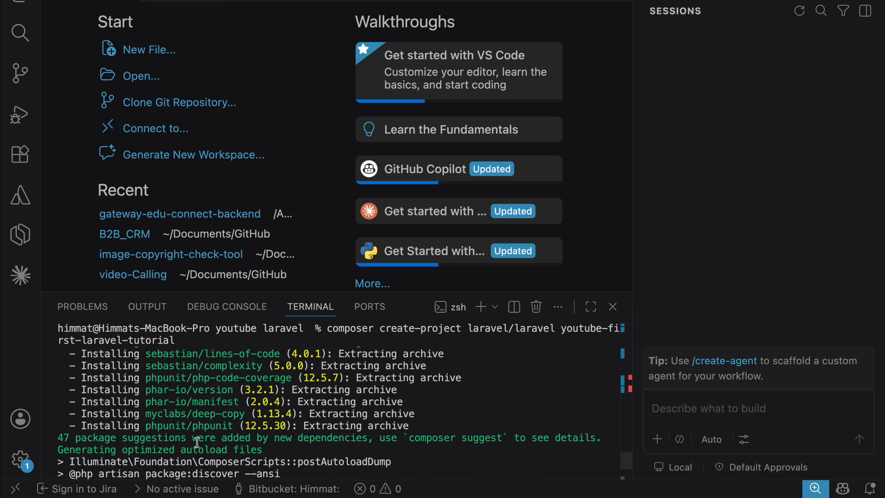
pyautogui.scroll(20, 197, 442)
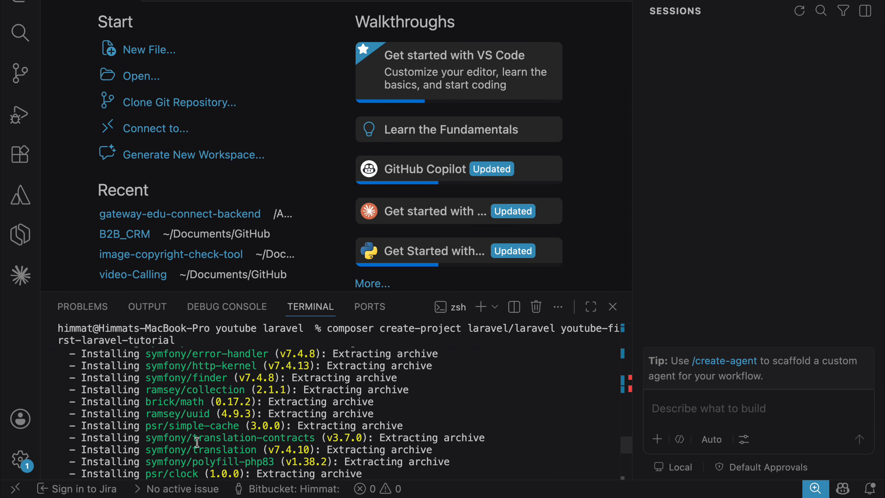
pyautogui.scroll(20, 197, 442)
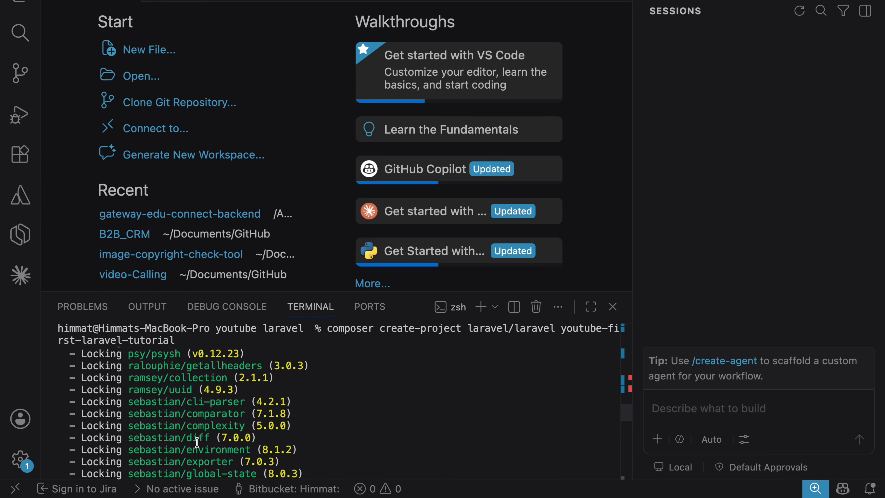
pyautogui.scroll(10, 197, 442)
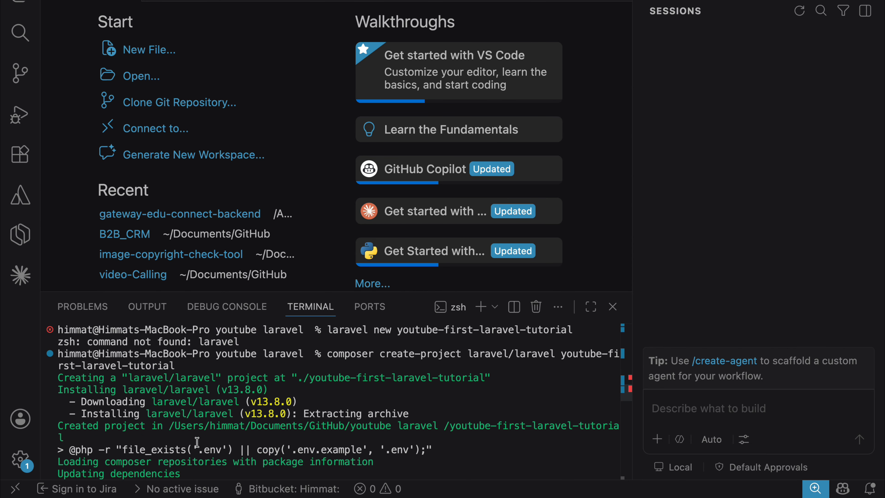
pyautogui.scroll(-20, 197, 442)
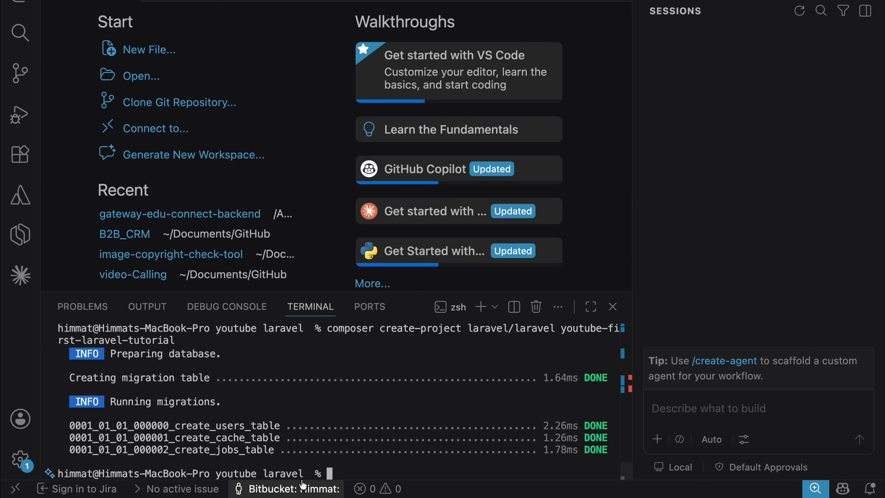
# List the working folder with ls, expand youtube-first-laravel-tutorial in the file explorer and look through its .env file.
pyautogui.write('ls')
pyautogui.press('Return')
pyautogui.press('super+b')
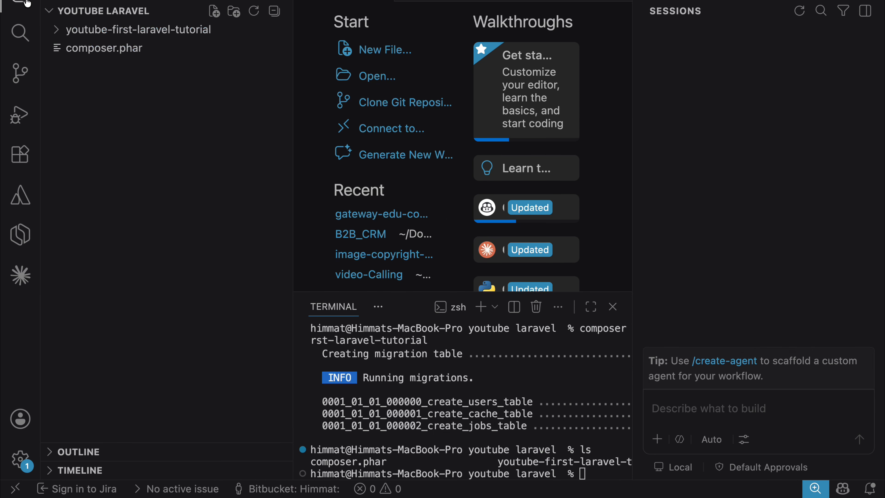
pyautogui.click(116, 31)
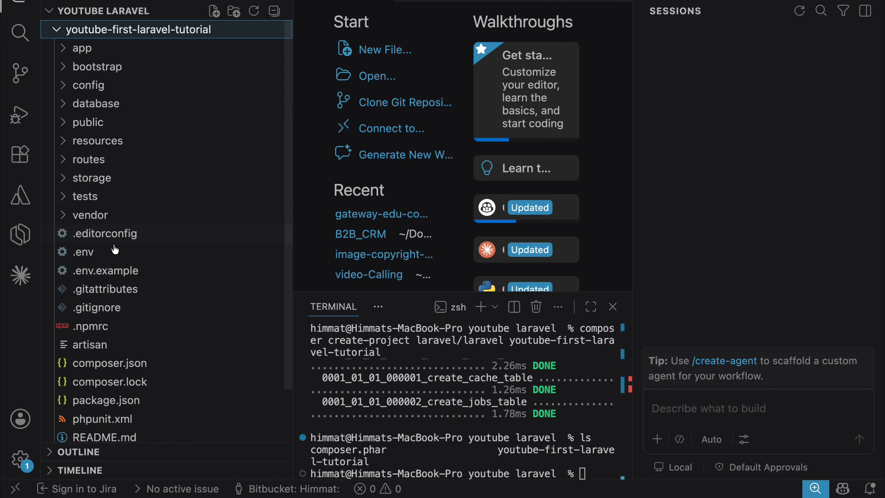
pyautogui.click(113, 251)
pyautogui.scroll(-20, 413, 228)
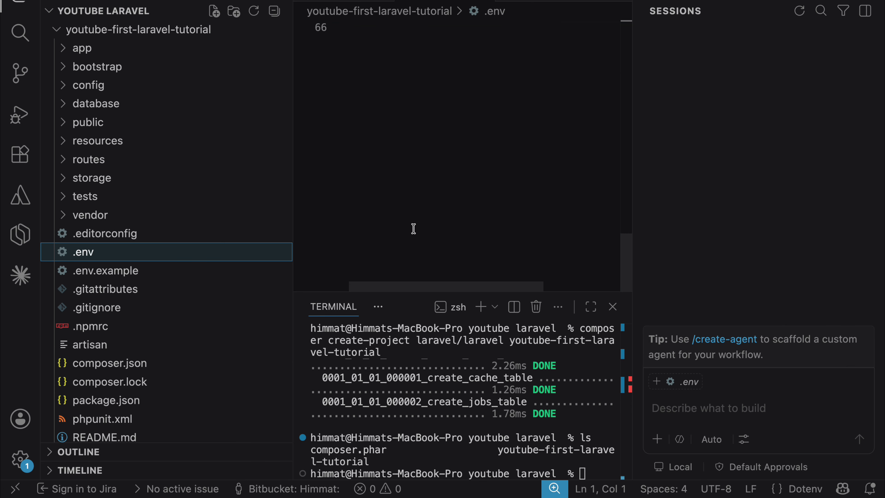
# Try to start the development server by running php artisan serve from the parent youtube laravel folder.
pyautogui.click(584, 473)
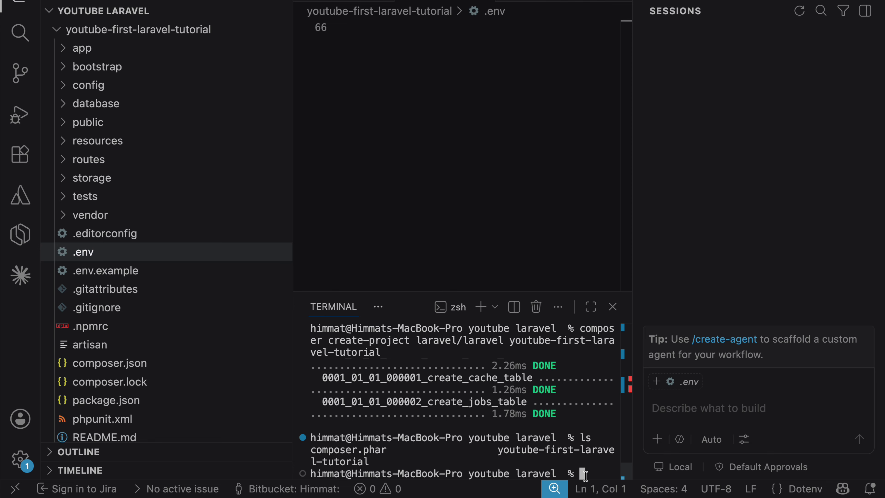
pyautogui.write('php art')
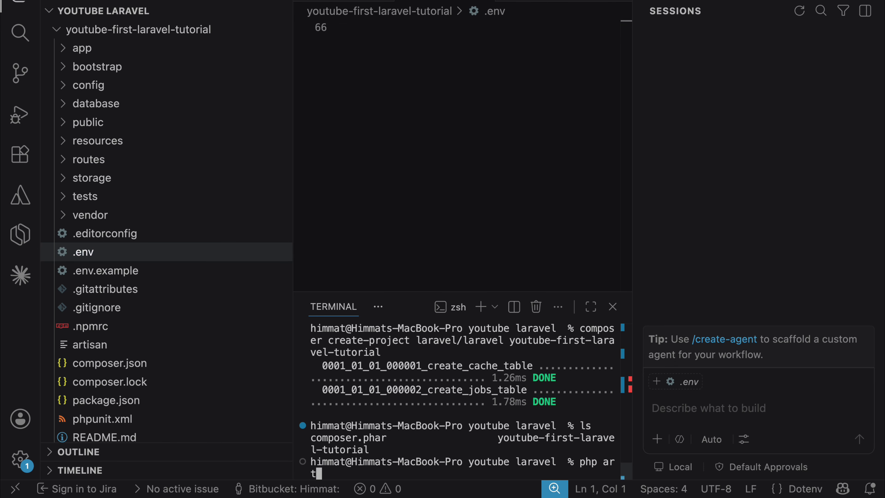
pyautogui.write('isan serve')
pyautogui.press('Return')
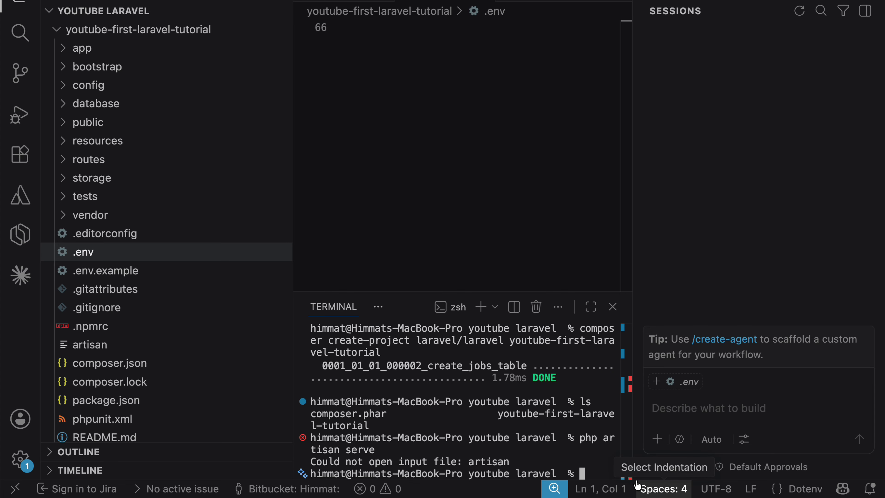
pyautogui.moveTo(579, 437); pyautogui.dragTo(522, 462)
pyautogui.scroll(-3, 97, 393)
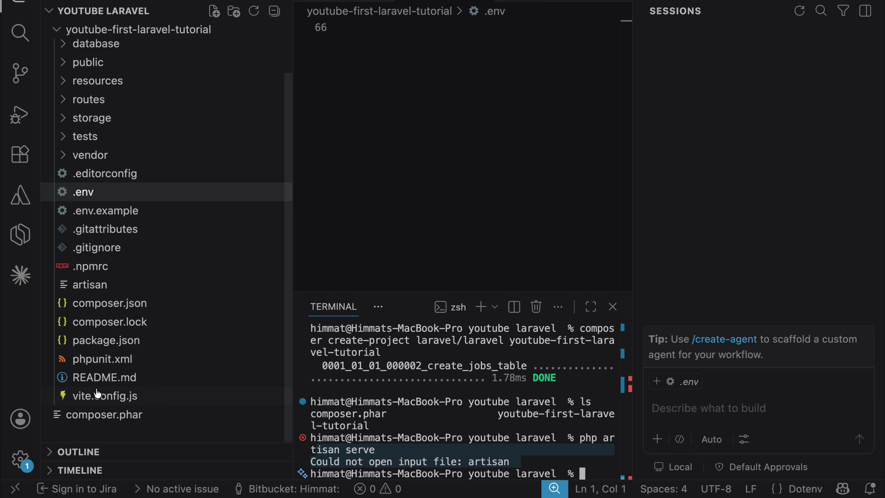
# Try to run composer install from the parent folder, and check the composer.json file inside youtube-first-laravel-tutorial.
pyautogui.write('com')
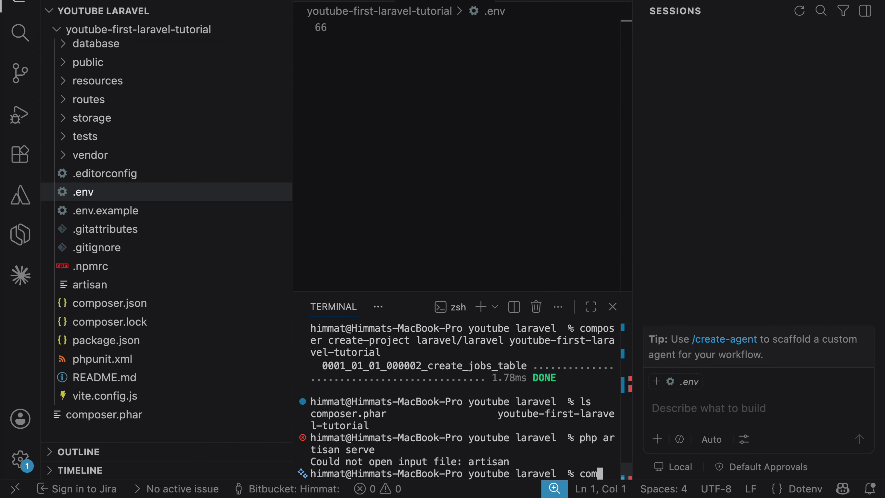
pyautogui.write('poser install')
pyautogui.press('Return')
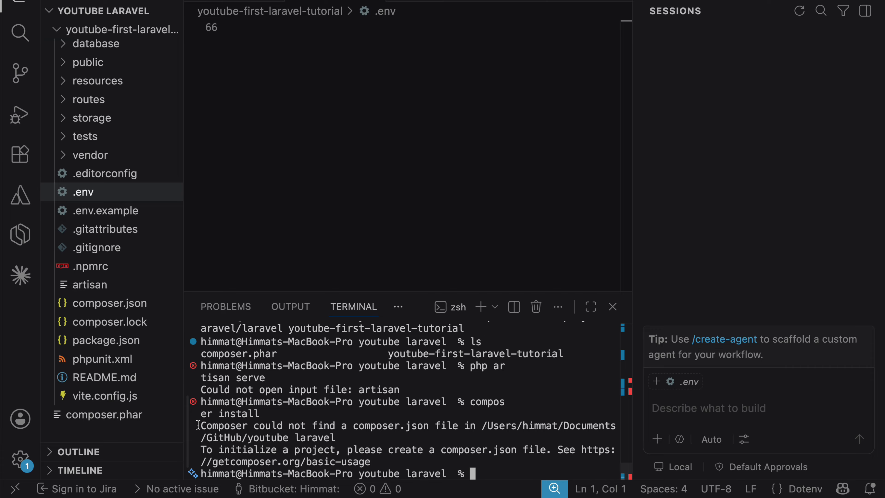
pyautogui.moveTo(201, 425); pyautogui.dragTo(353, 426)
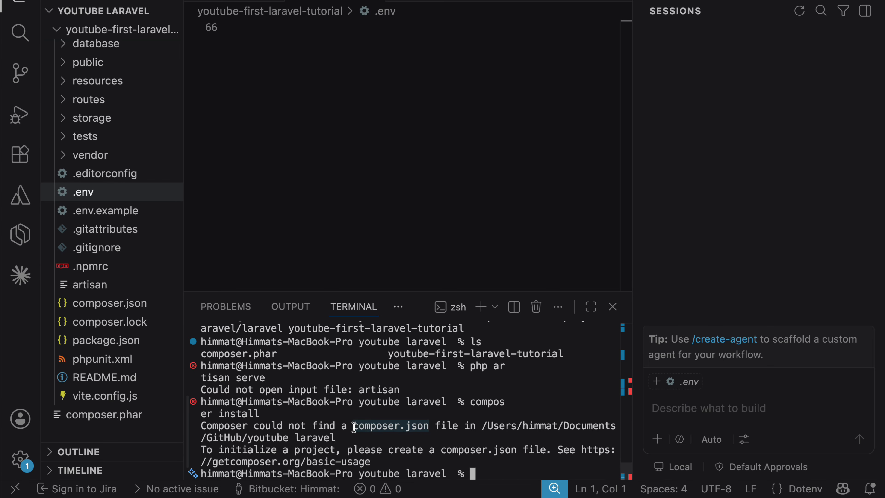
pyautogui.click(102, 305)
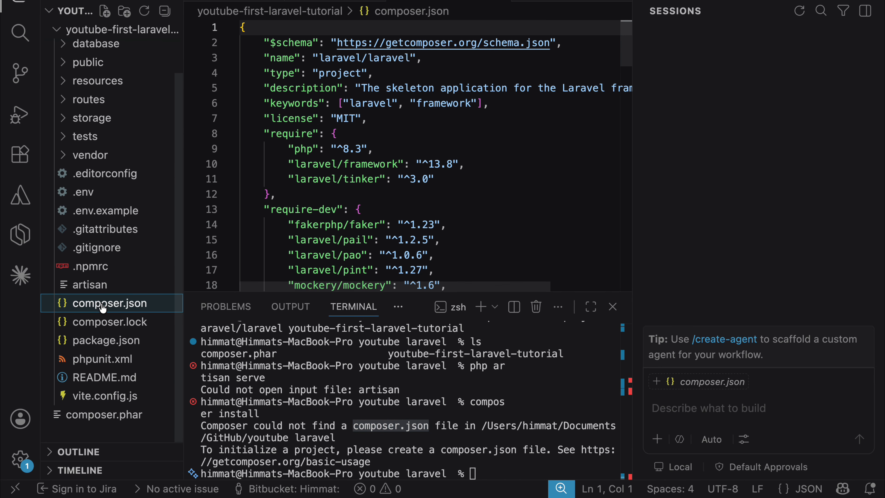
pyautogui.scroll(-15, 379, 221)
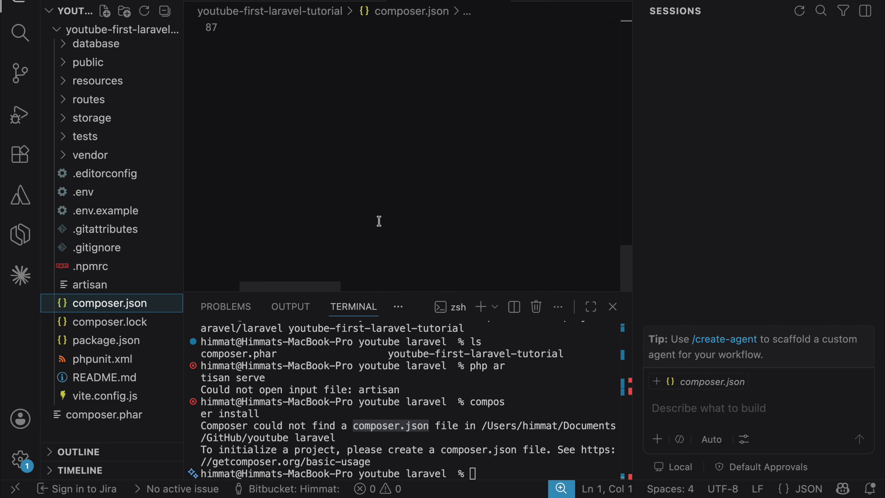
# Change the terminal's working directory to the youtube-first-laravel-tutorial project folder with cd.
pyautogui.click(460, 465)
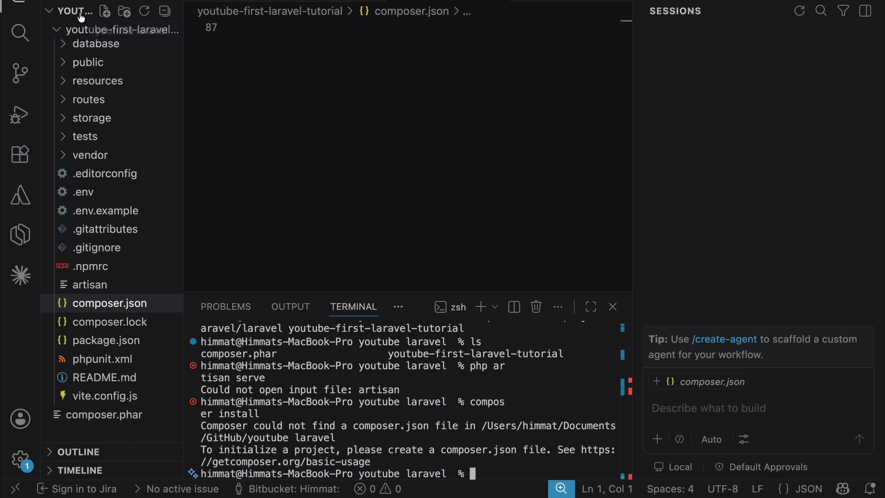
pyautogui.click(85, 35)
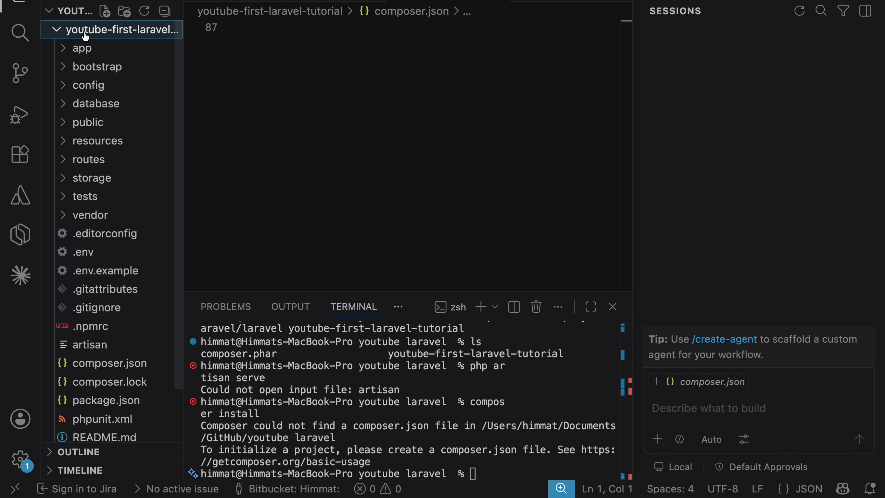
pyautogui.rightClick(86, 34)
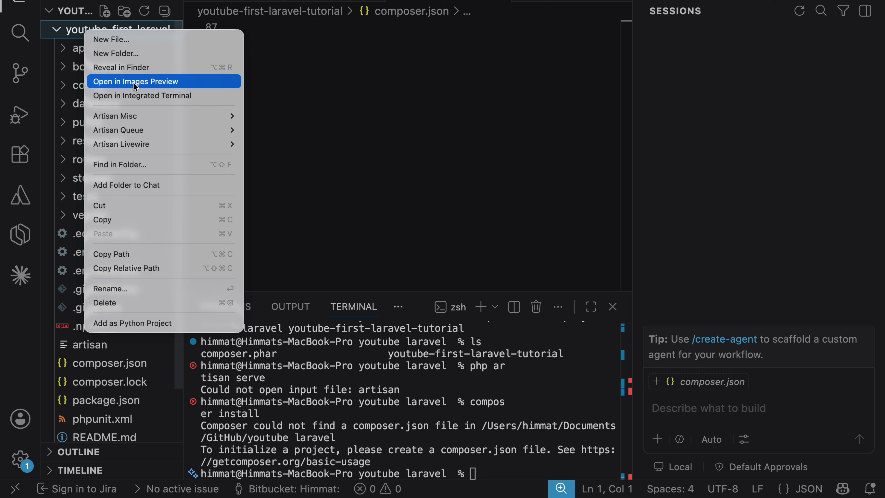
pyautogui.click(488, 471)
pyautogui.click(476, 475)
pyautogui.write('cd ')
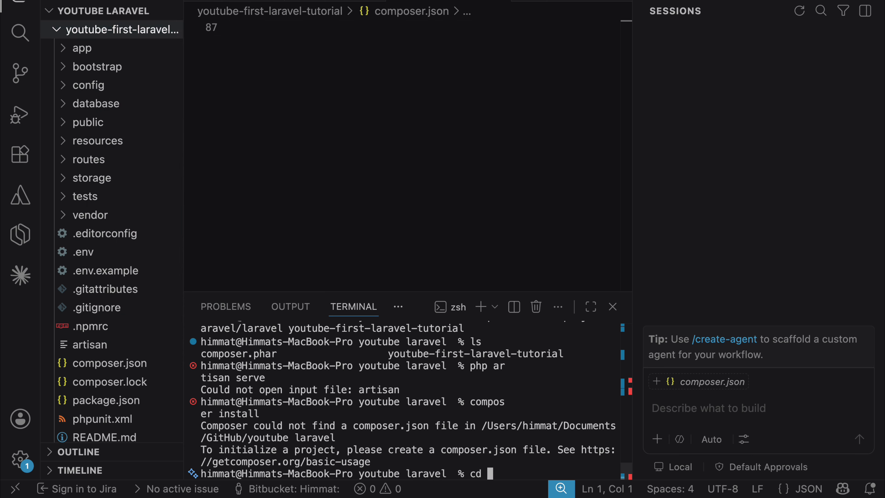
pyautogui.write('yo')
pyautogui.press('Tab')
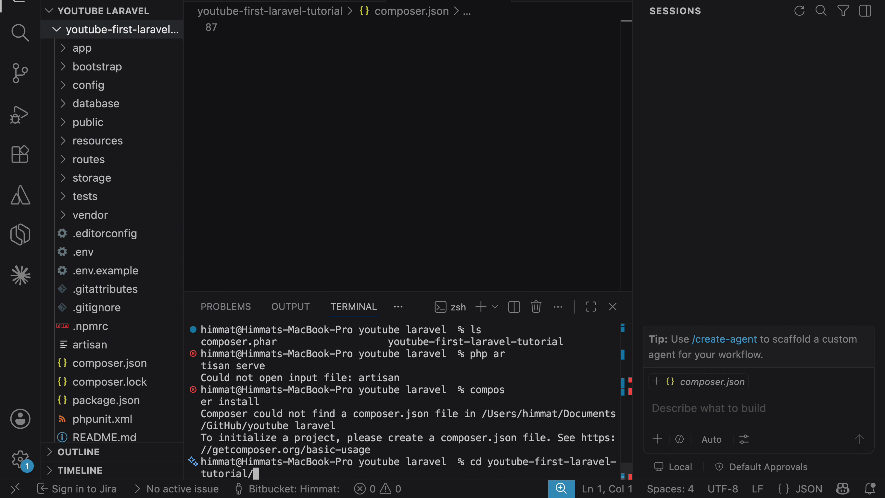
pyautogui.press('Return')
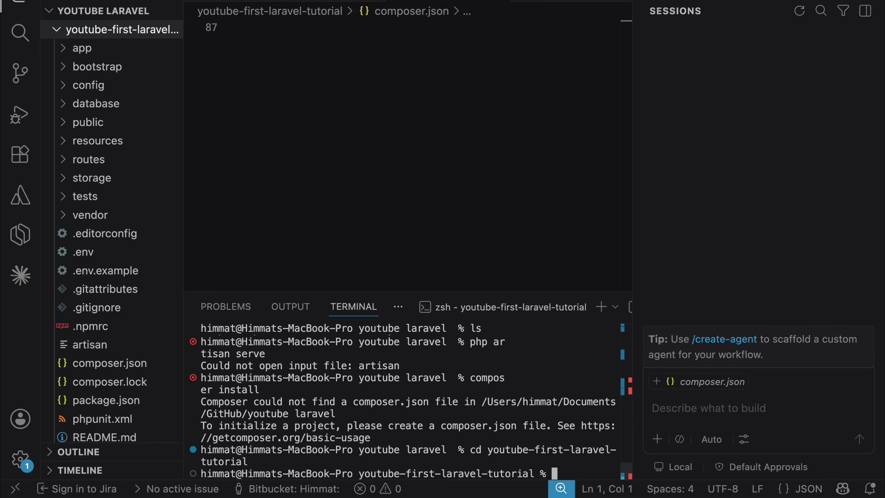
# Install the project's dependencies by running composer install inside youtube-first-laravel-tutorial, and look through its output.
pyautogui.write('composer install')
pyautogui.press('Return')
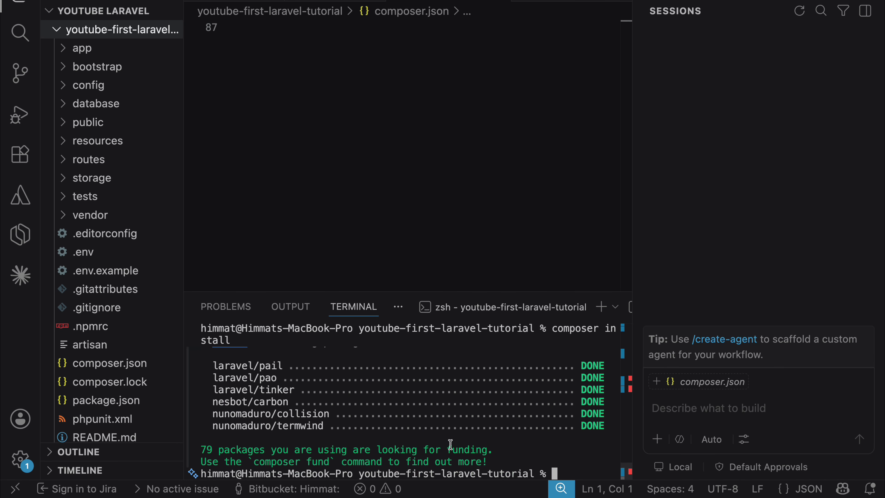
pyautogui.scroll(5, 450, 445)
pyautogui.scroll(-5, 460, 453)
# Update the project's dependencies by running composer update.
pyautogui.write('compose')
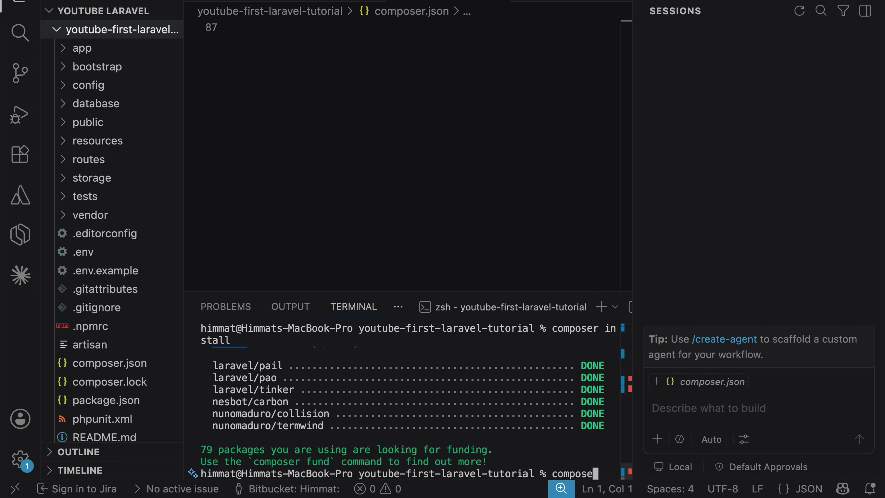
pyautogui.write('r update')
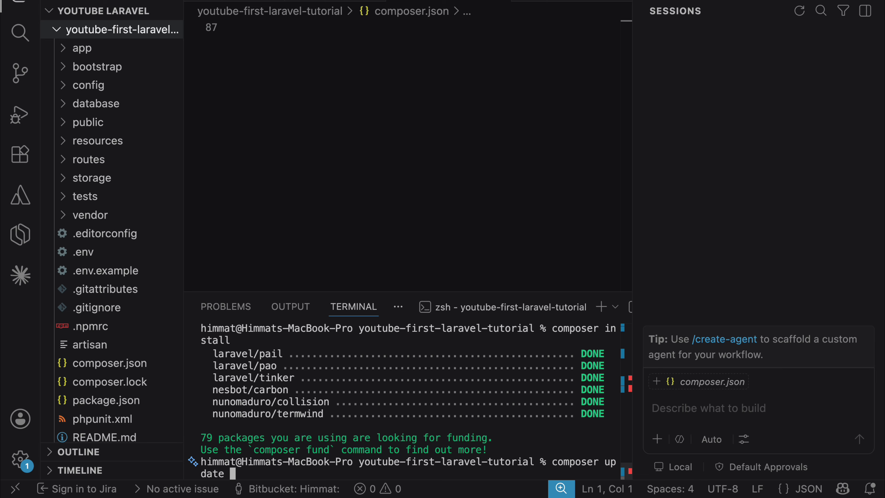
pyautogui.press('Return')
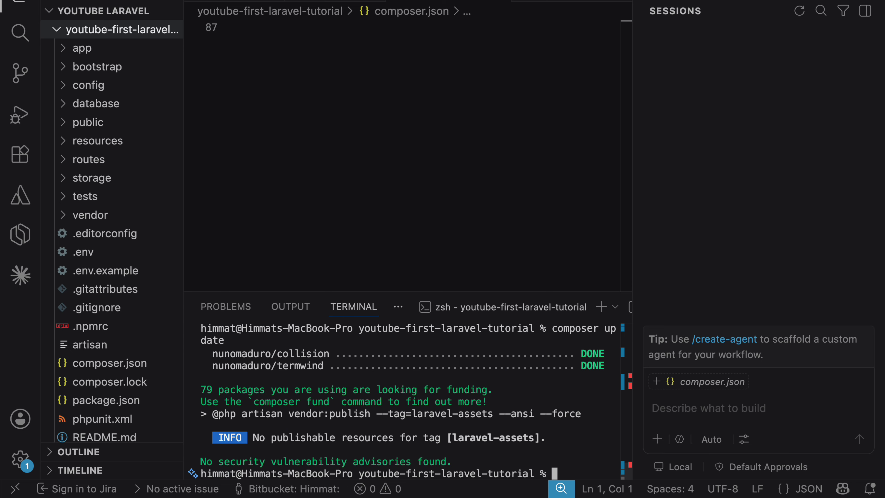
# Start the Laravel development server with php artisan serve and check the addresses in its output.
pyautogui.write('php artisan serve')
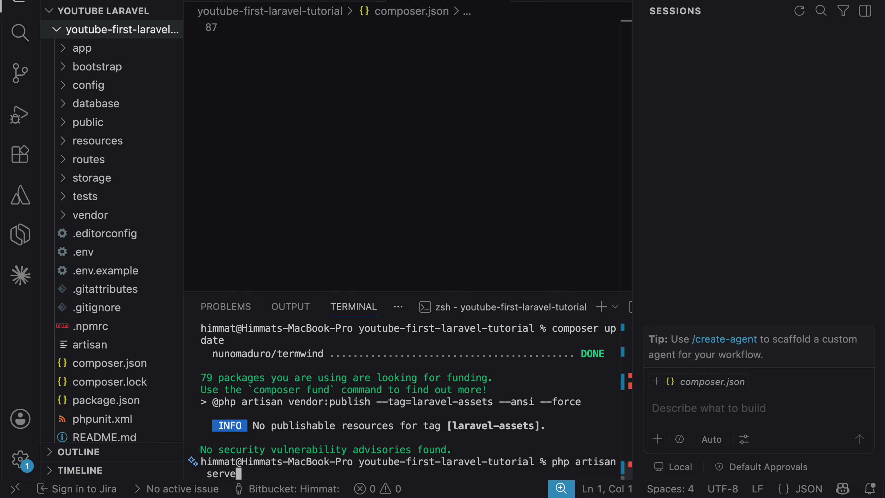
pyautogui.press('Return')
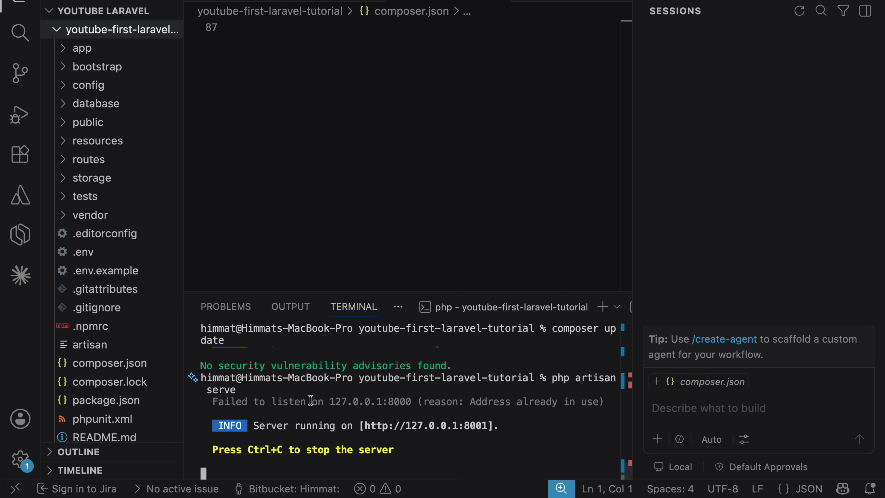
pyautogui.moveTo(201, 380); pyautogui.dragTo(330, 466)
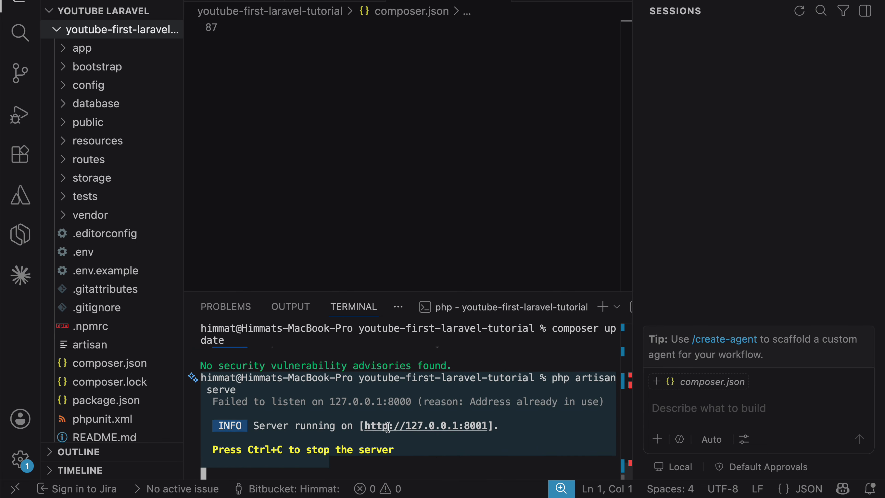
pyautogui.moveTo(406, 401); pyautogui.dragTo(330, 402)
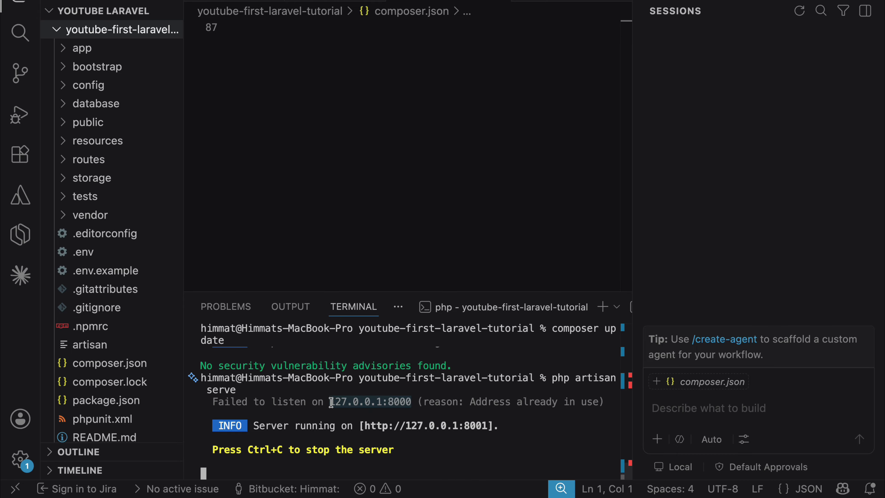
pyautogui.keyDown('super'); pyautogui.click(398, 425); pyautogui.keyUp('super')
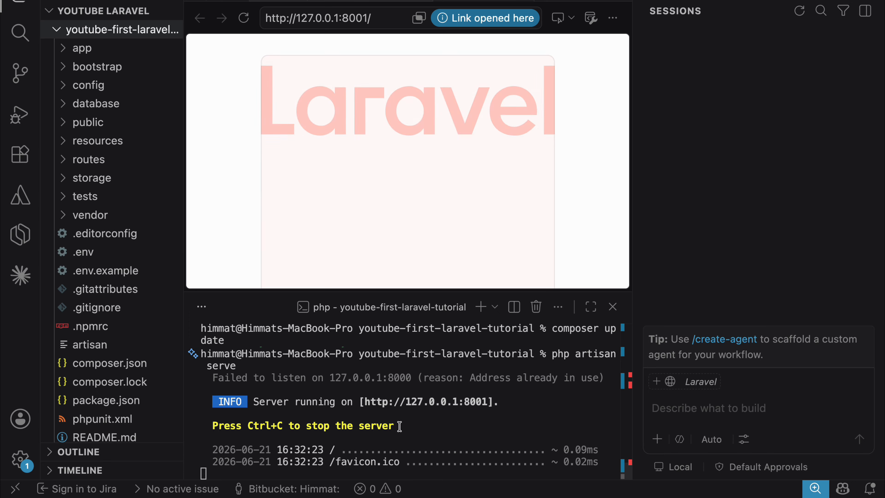
pyautogui.click(349, 18)
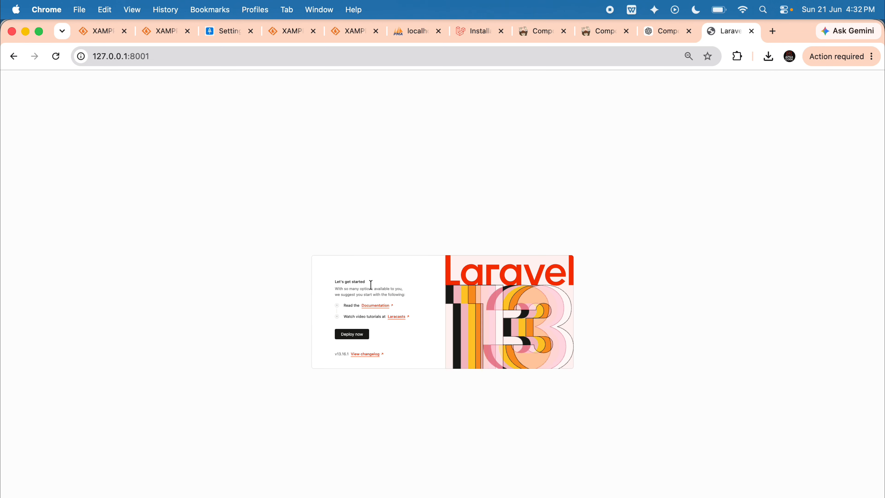
pyautogui.moveTo(326, 271); pyautogui.dragTo(559, 352)
pyautogui.click(332, 336)
pyautogui.scroll(3, 347, 340)
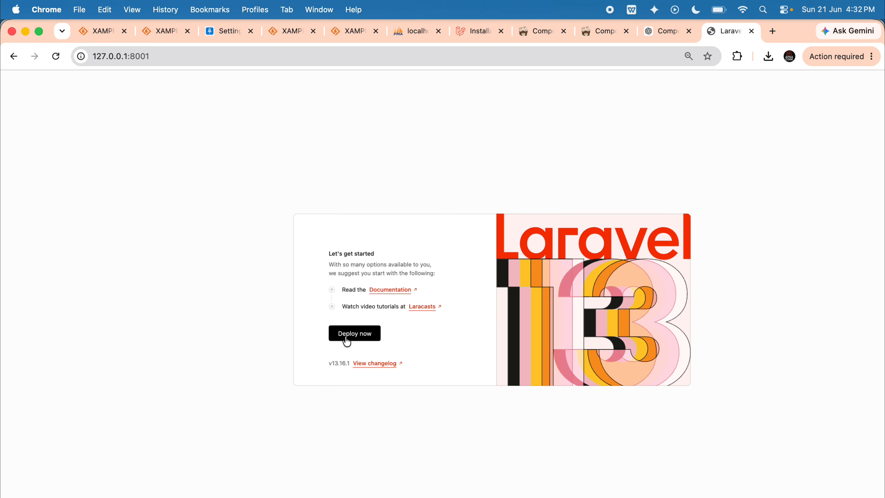
# Visit the Laravel Cloud site through the welcome page's Deploy now link, and return to the local welcome page.
pyautogui.click(347, 340)
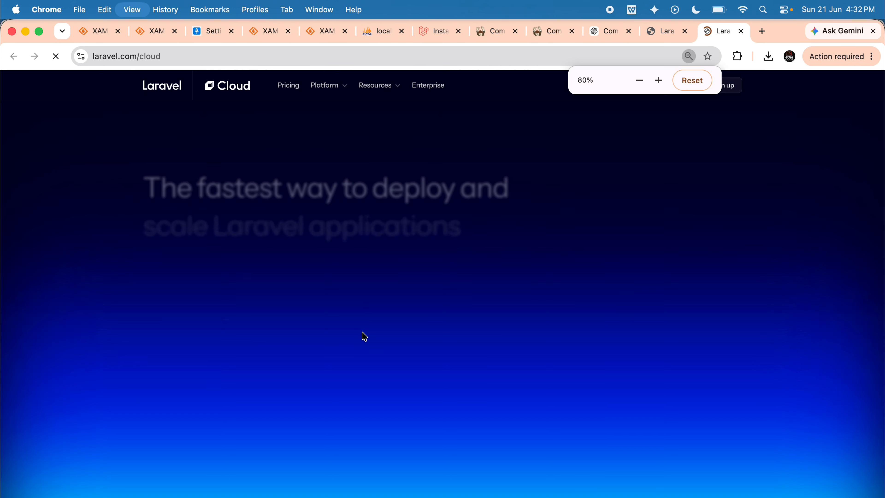
pyautogui.click(632, 31)
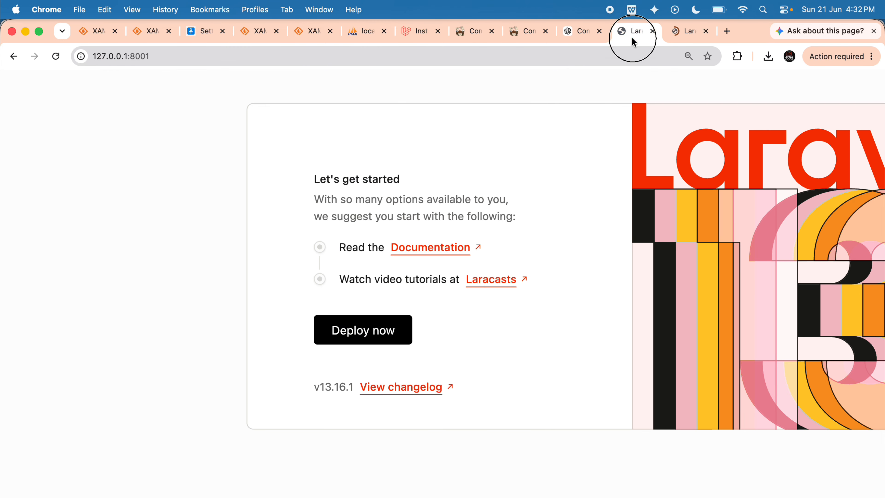
pyautogui.scroll(-1, 486, 295)
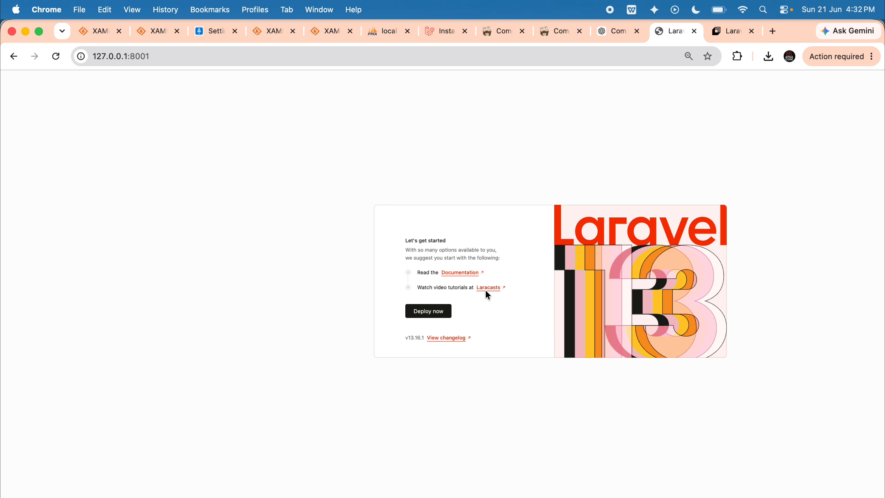
pyautogui.press('super+minus')
pyautogui.press('super+minus')
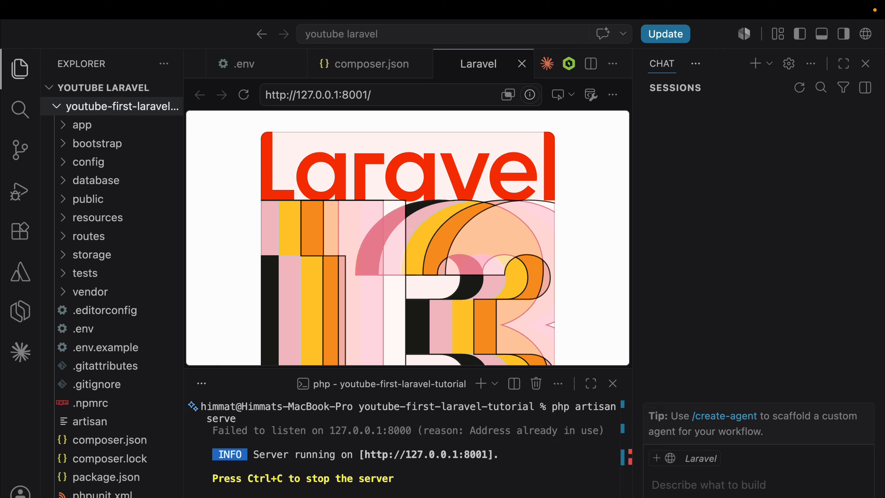
# Expand the resources and views folders of the project in VS Code and open welcome.blade.php.
pyautogui.hotkey('ctrl', 'Left')
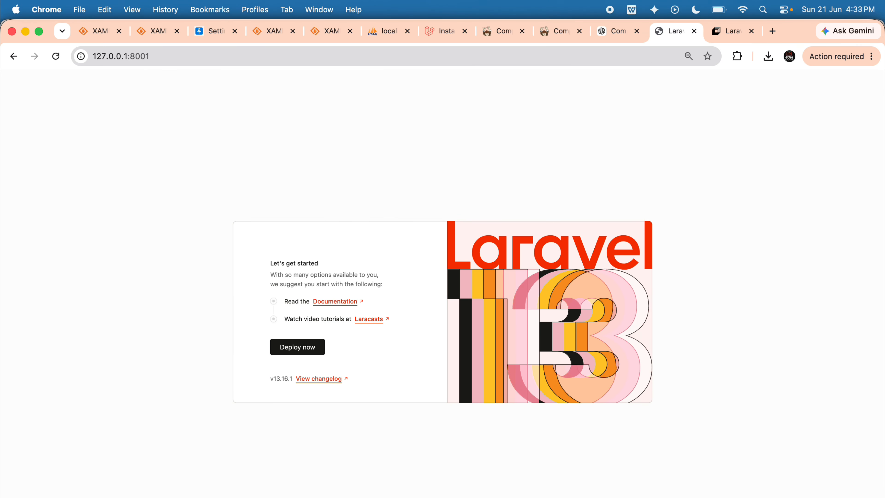
pyautogui.hotkey('ctrl', 'Right')
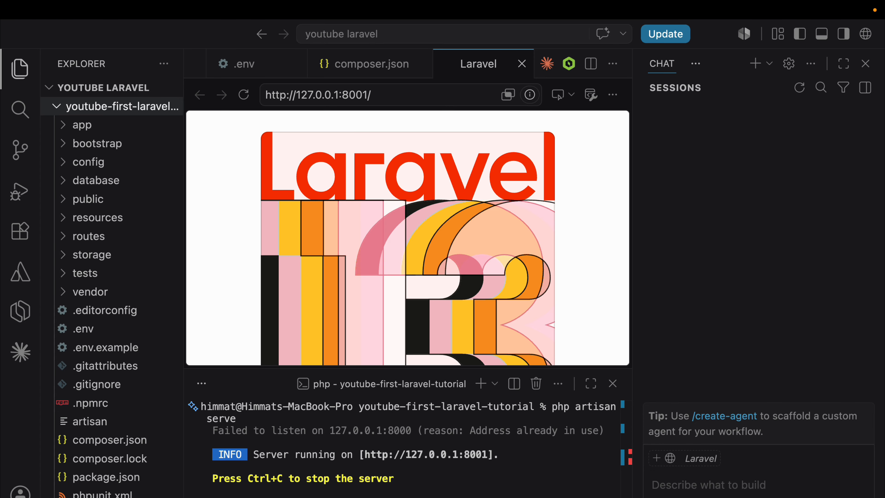
pyautogui.click(104, 217)
pyautogui.click(111, 273)
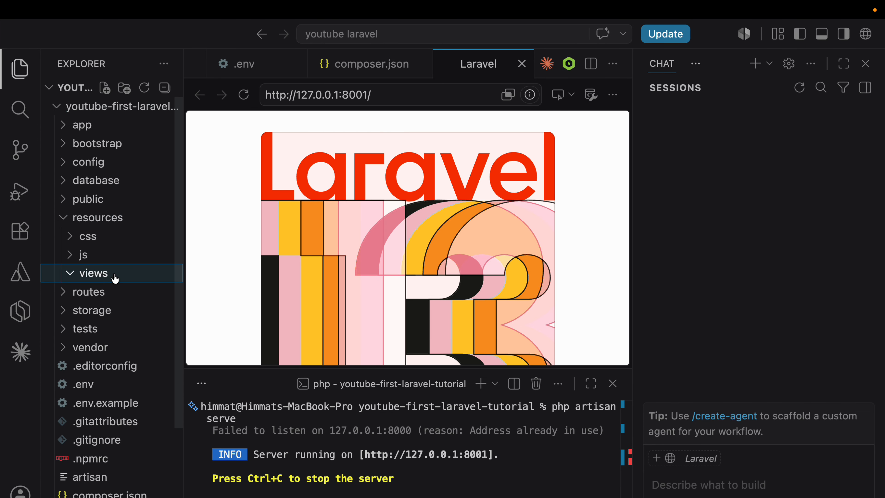
pyautogui.click(117, 293)
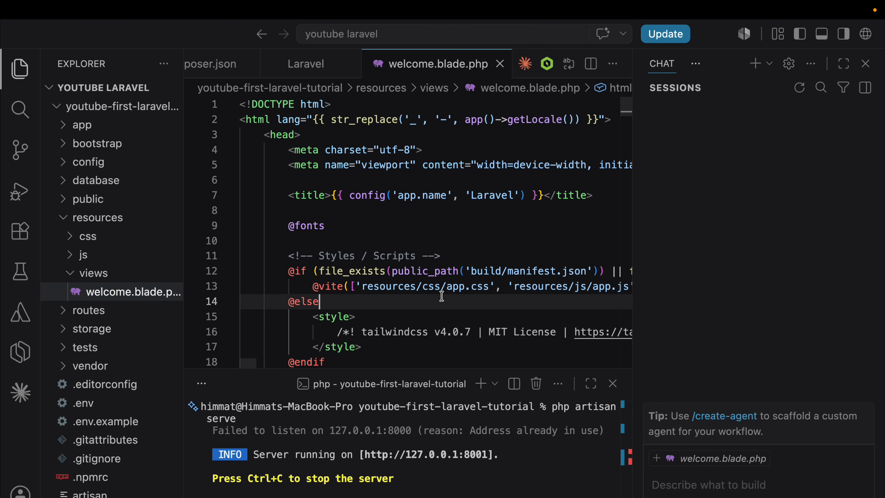
# Replace the content of the main element in welcome.blade.php with an h1 heading reading "Launchidea First Youtube Project".
pyautogui.press('super+a')
pyautogui.click(440, 362)
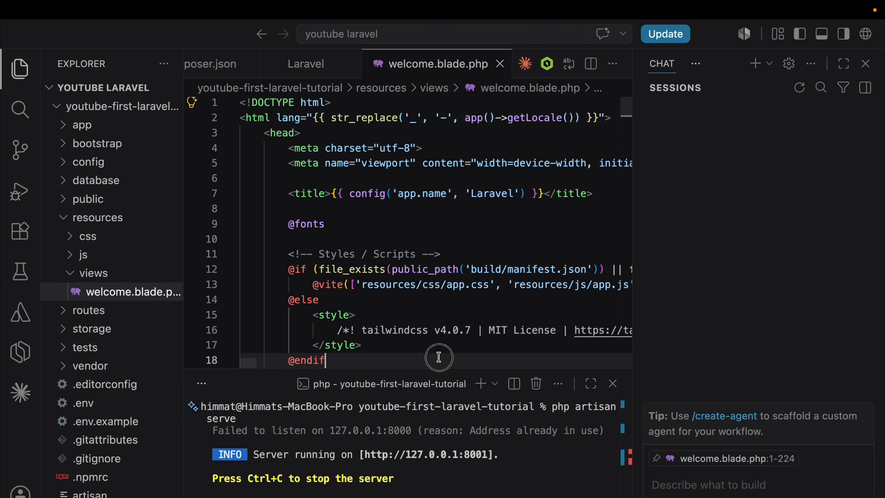
pyautogui.scroll(-8, 439, 357)
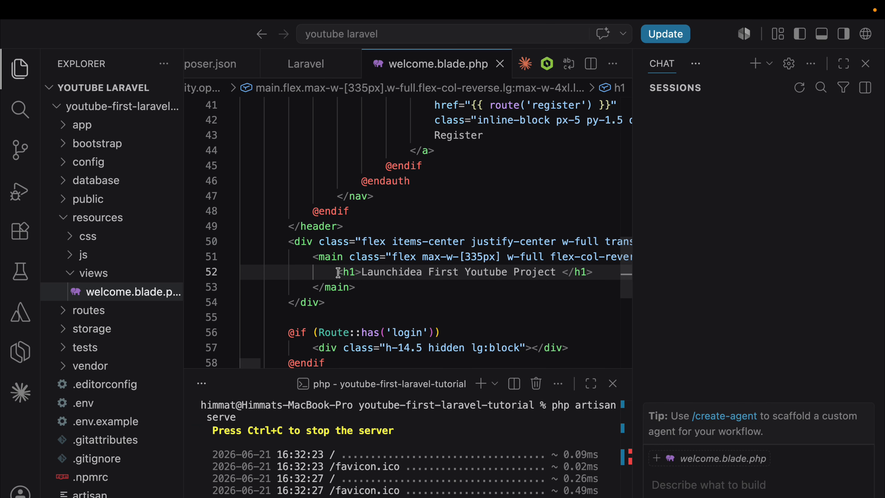
pyautogui.moveTo(337, 272); pyautogui.dragTo(596, 268)
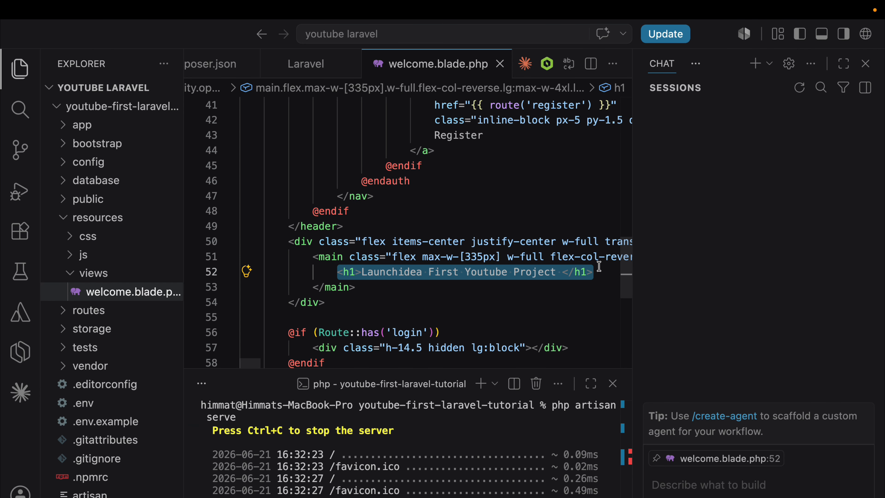
# Reload 127.0.0.1:8001 in Chrome, check the heading text on the page, and return to welcome.blade.php in VS Code.
pyautogui.press('super+Tab')
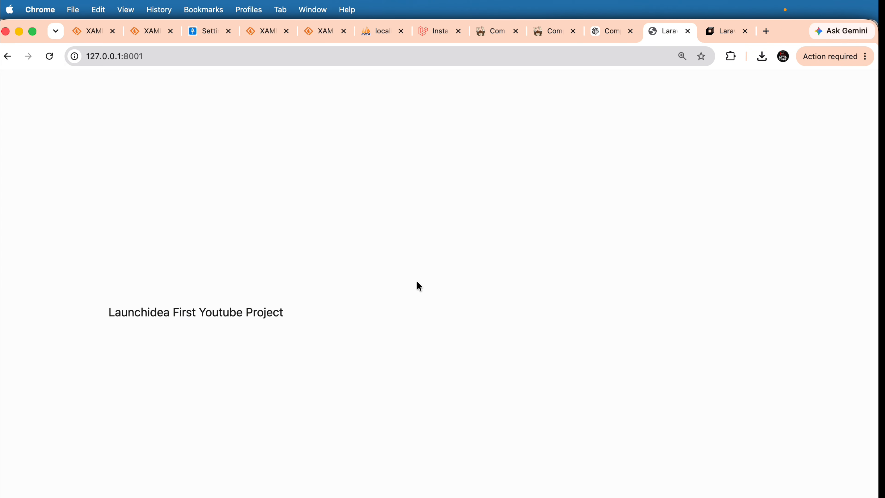
pyautogui.click(55, 57)
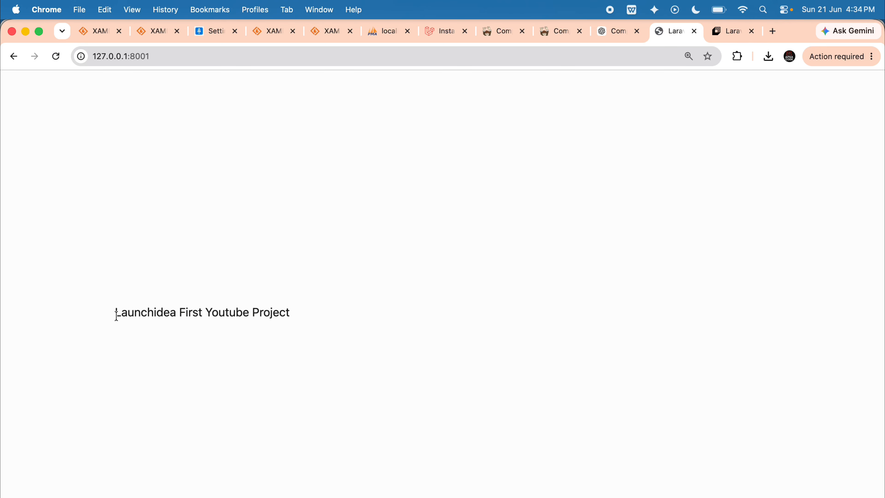
pyautogui.moveTo(115, 312); pyautogui.dragTo(301, 329)
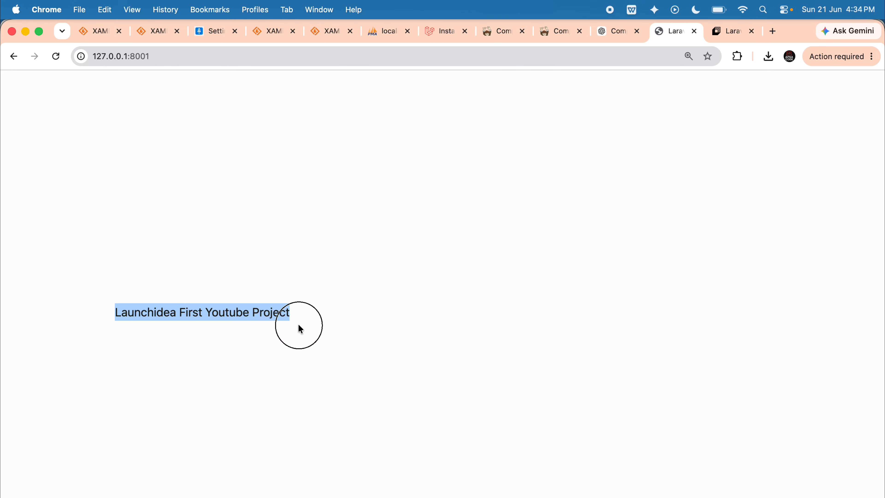
pyautogui.press('super+Tab')
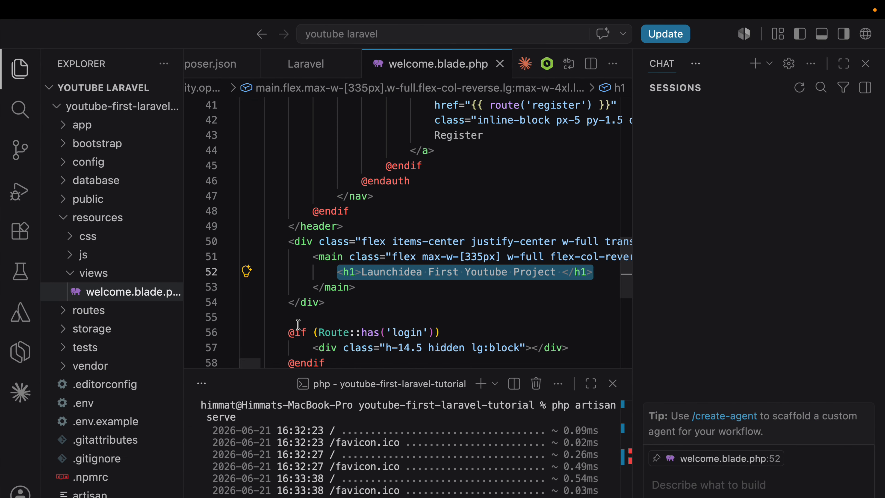